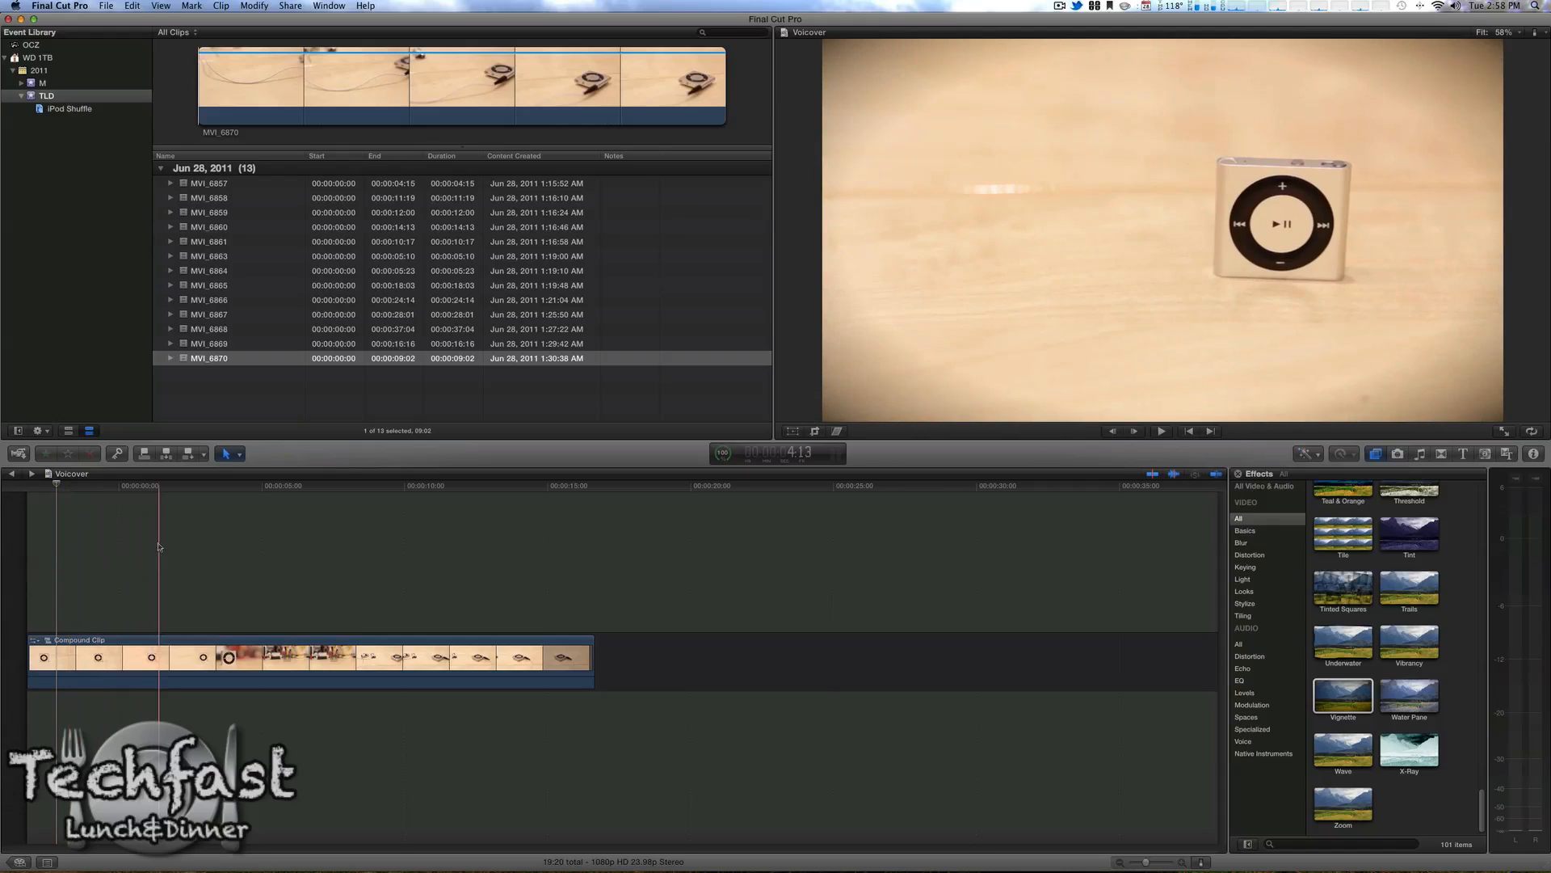
Step: Open the compound clip to inspect the clips inside it and return to the Voicover project timeline
{"action": "double_click", "coordinate": [125, 647]}
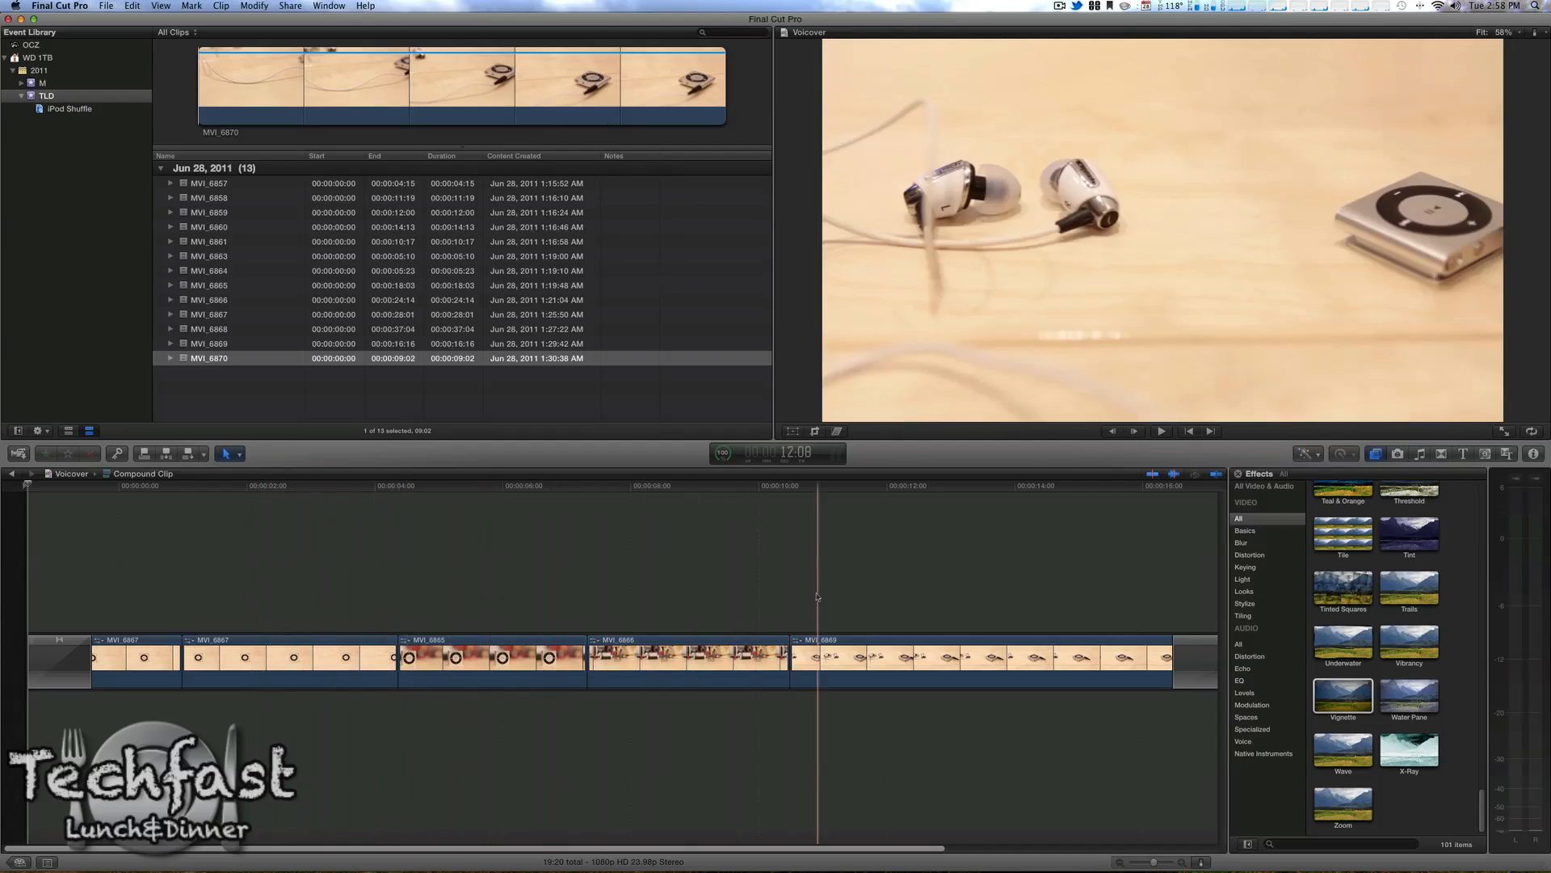
{"action": "left_click", "coordinate": [11, 475]}
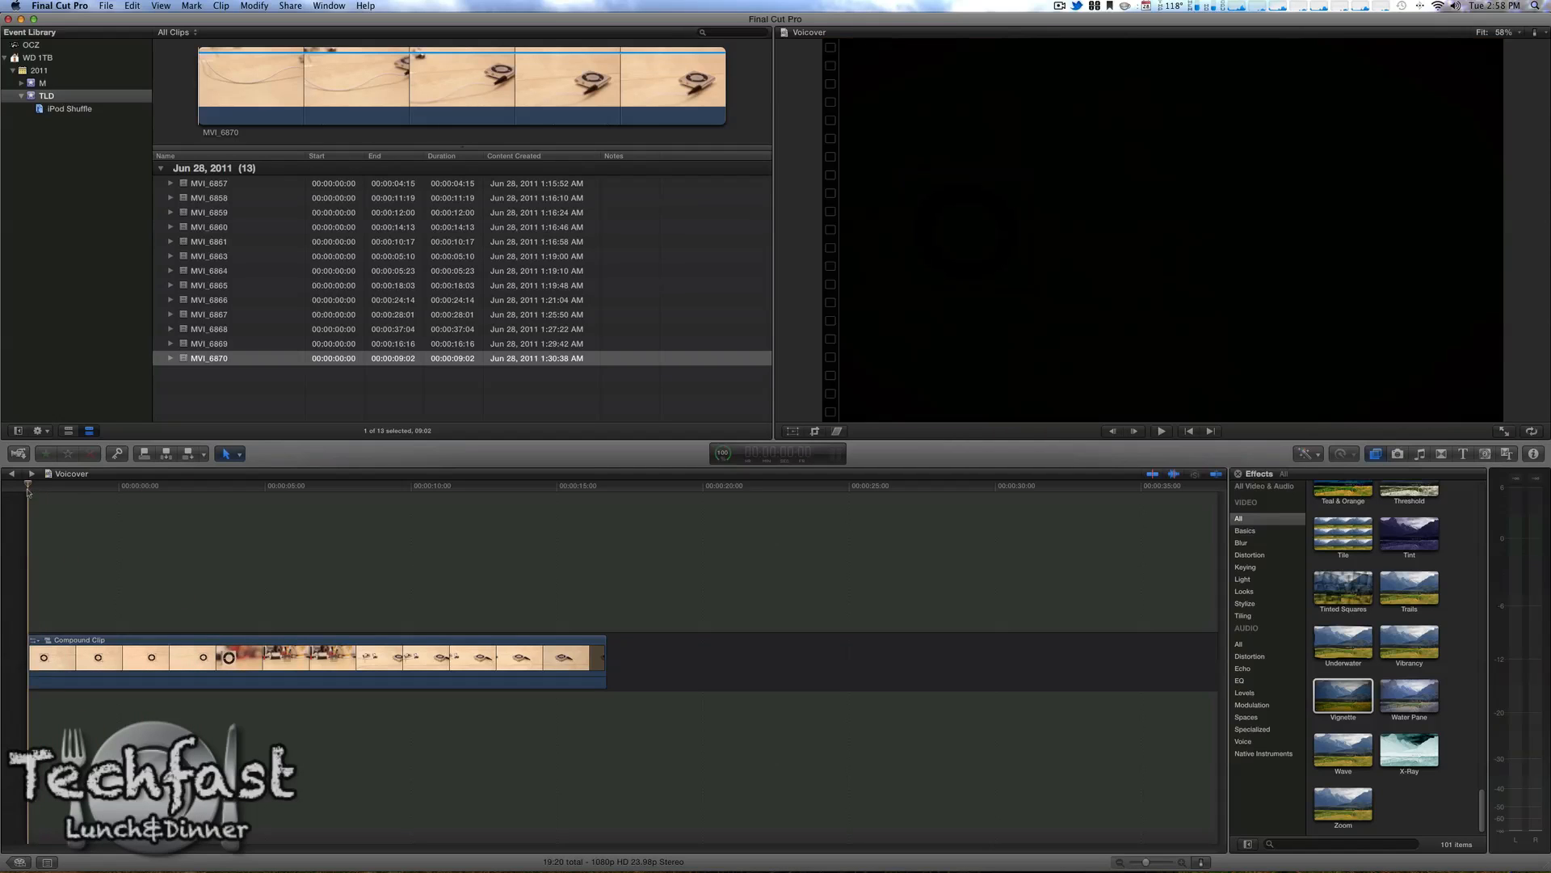
Step: Open the Record Audio window with destination TLD and input device Yeti Stereo Microphone, Stereo - Channels 1 & 2
{"action": "left_click", "coordinate": [339, 6]}
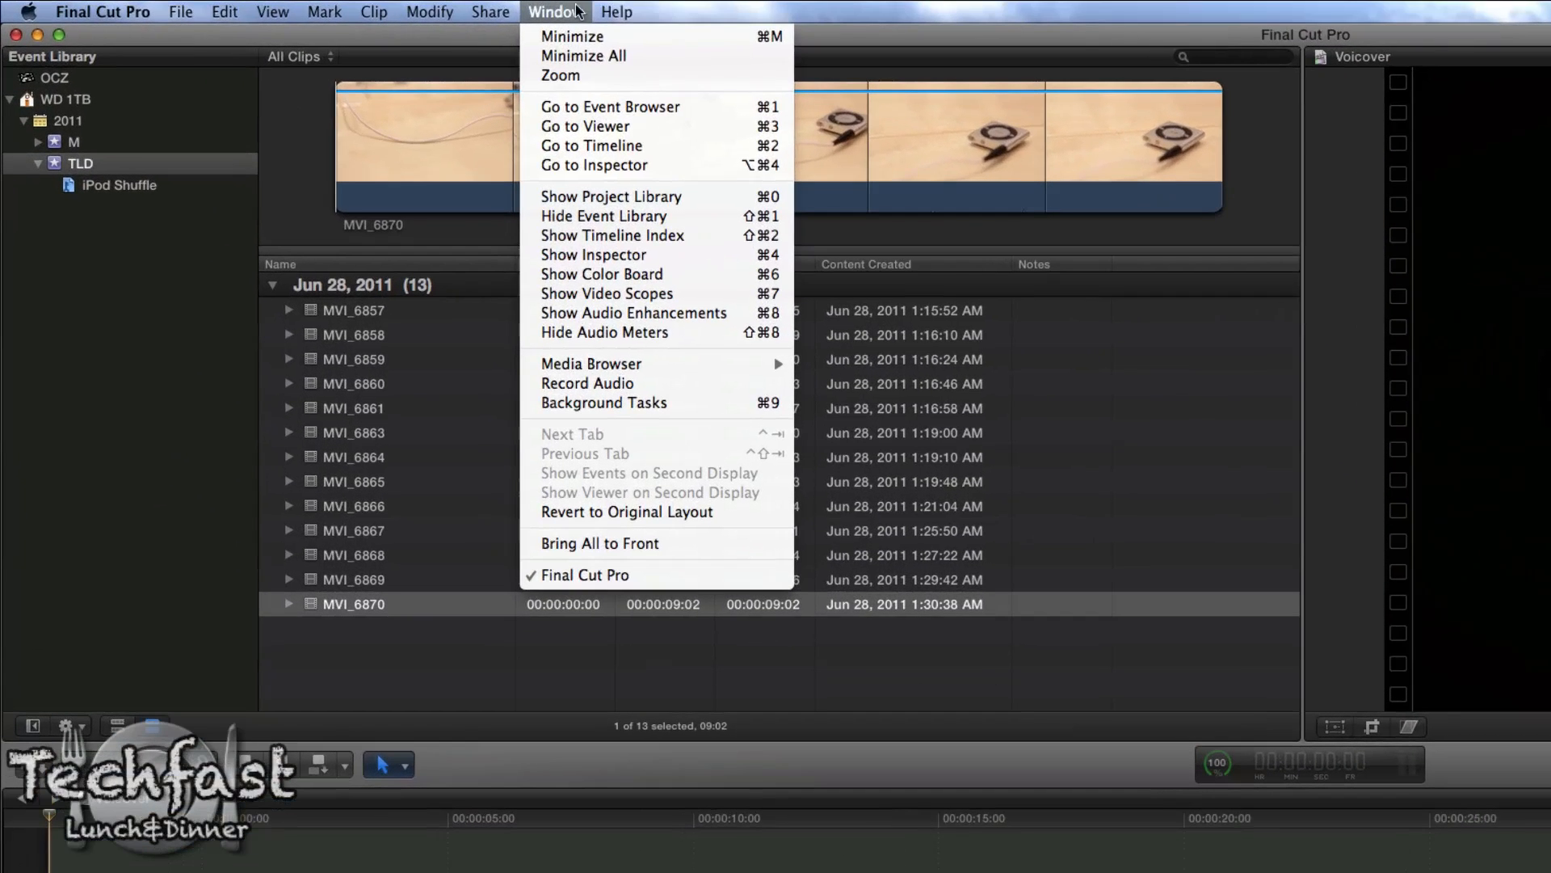
{"action": "left_click", "coordinate": [668, 385]}
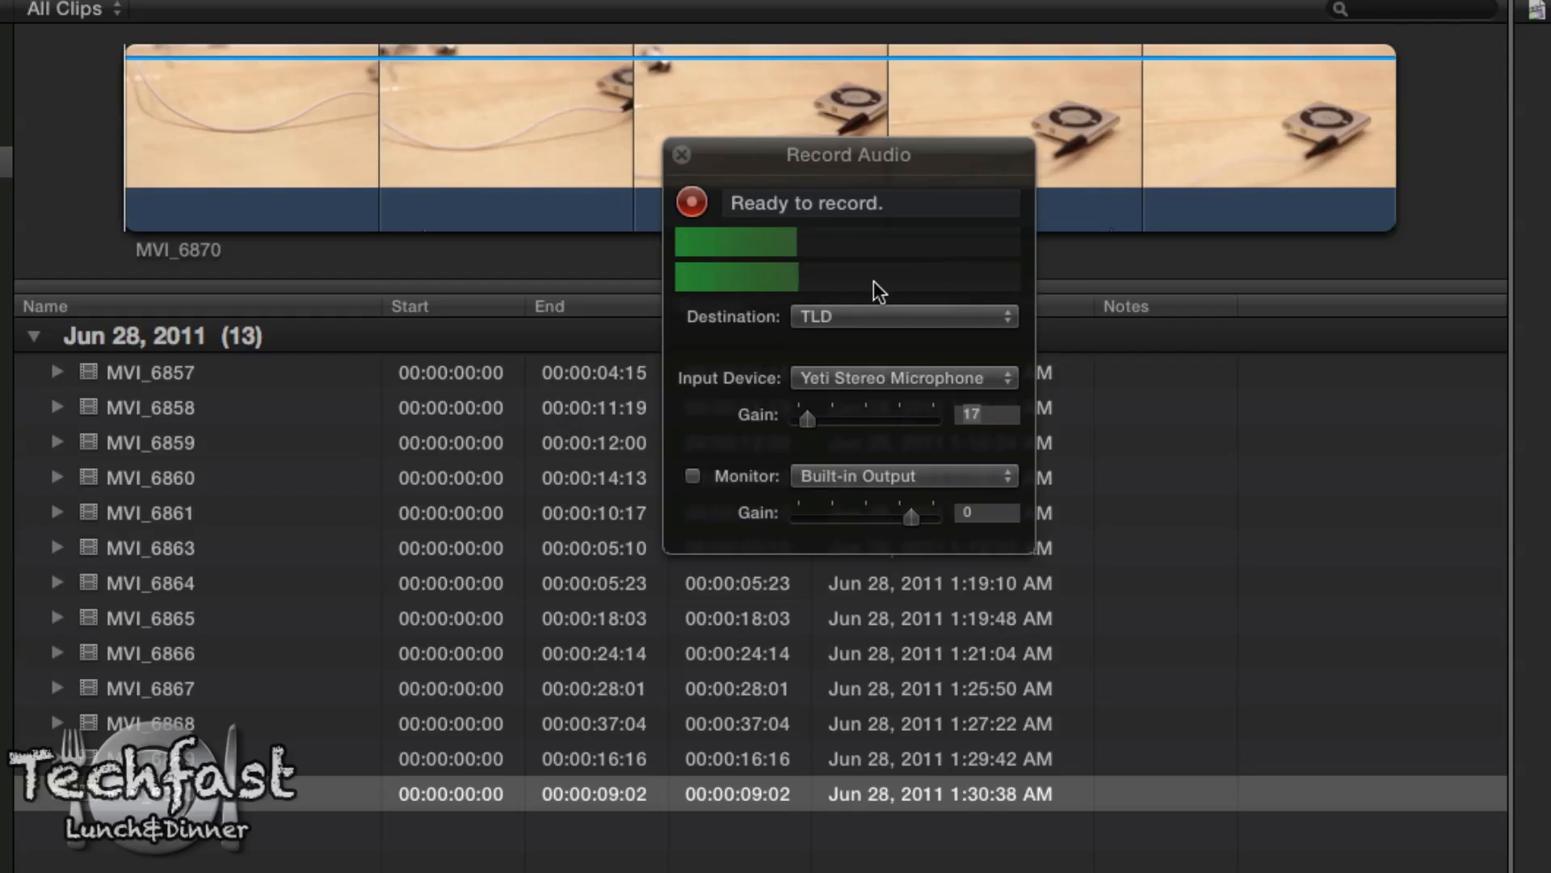
{"action": "left_click", "coordinate": [832, 322]}
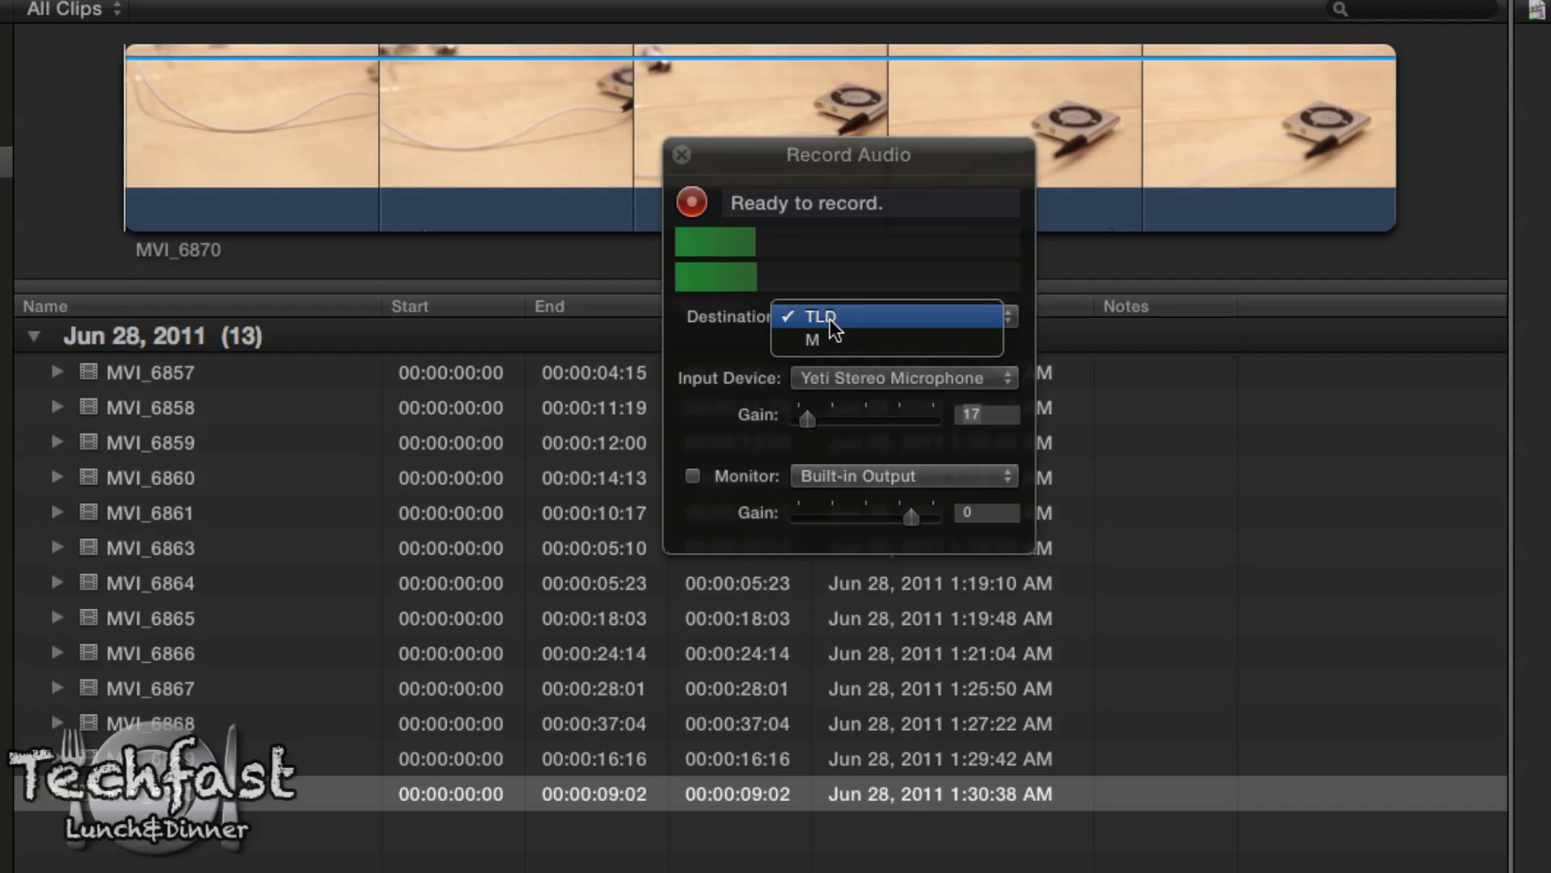
{"action": "left_click", "coordinate": [834, 326]}
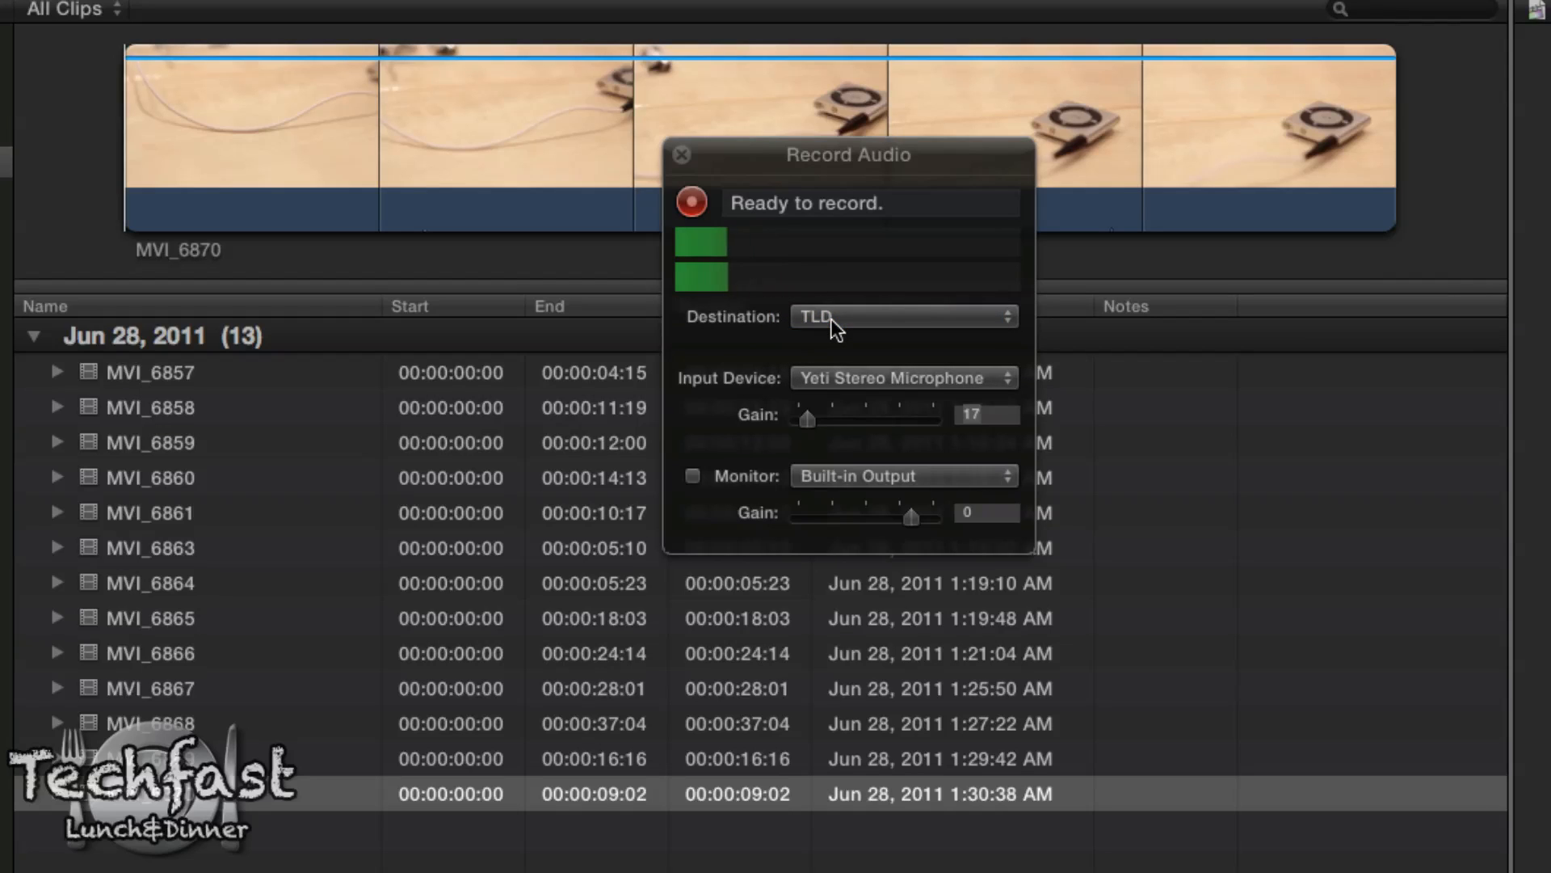
{"action": "left_click", "coordinate": [858, 385]}
{"action": "mouse_move", "coordinate": [932, 334]}
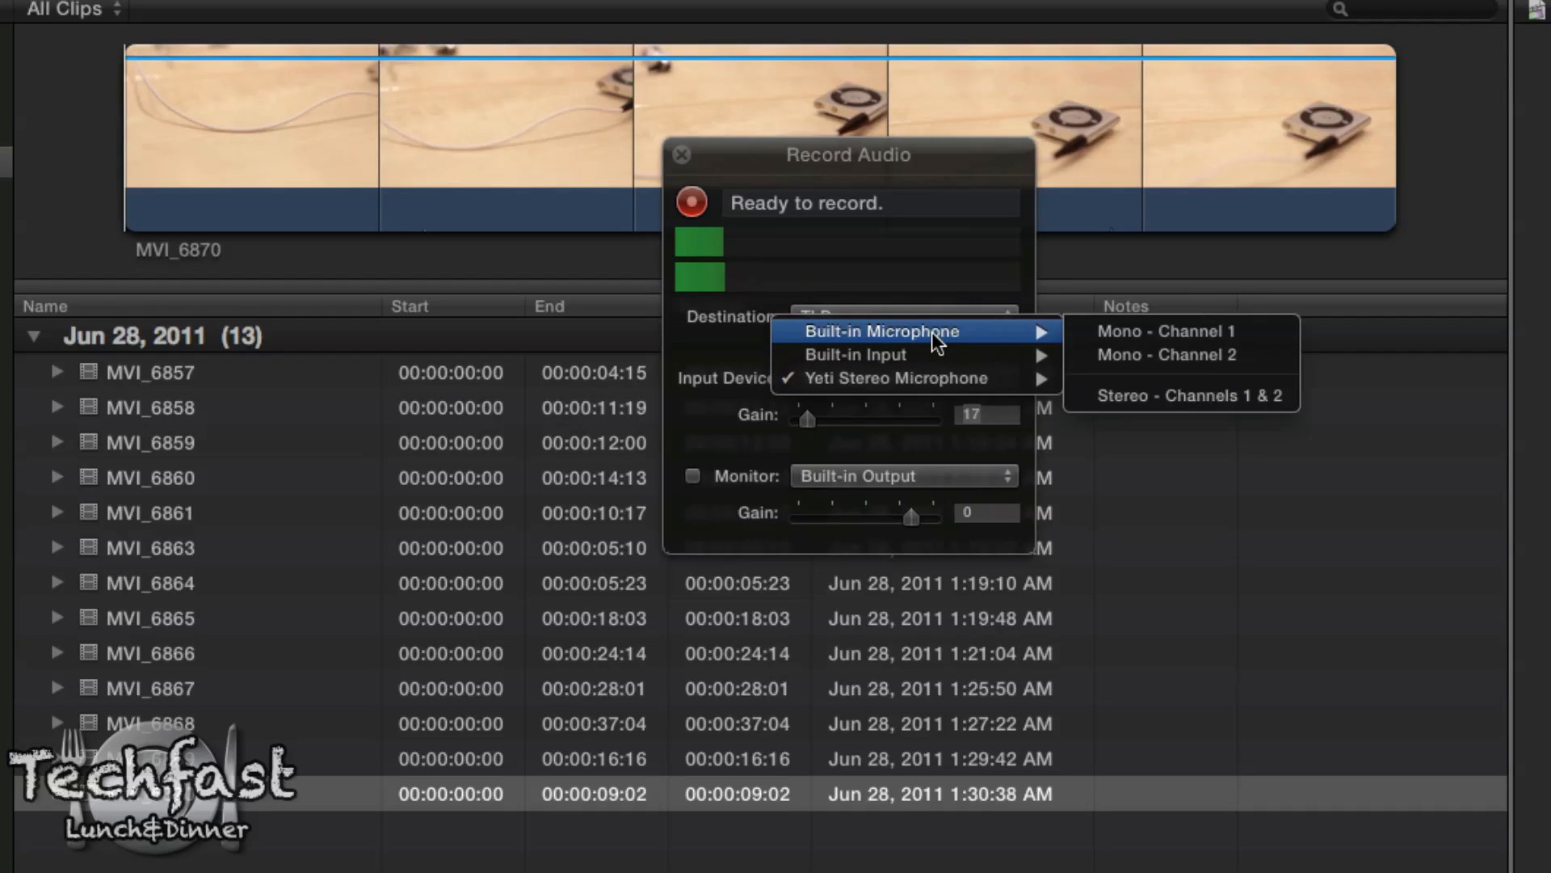
{"action": "mouse_move", "coordinate": [895, 377]}
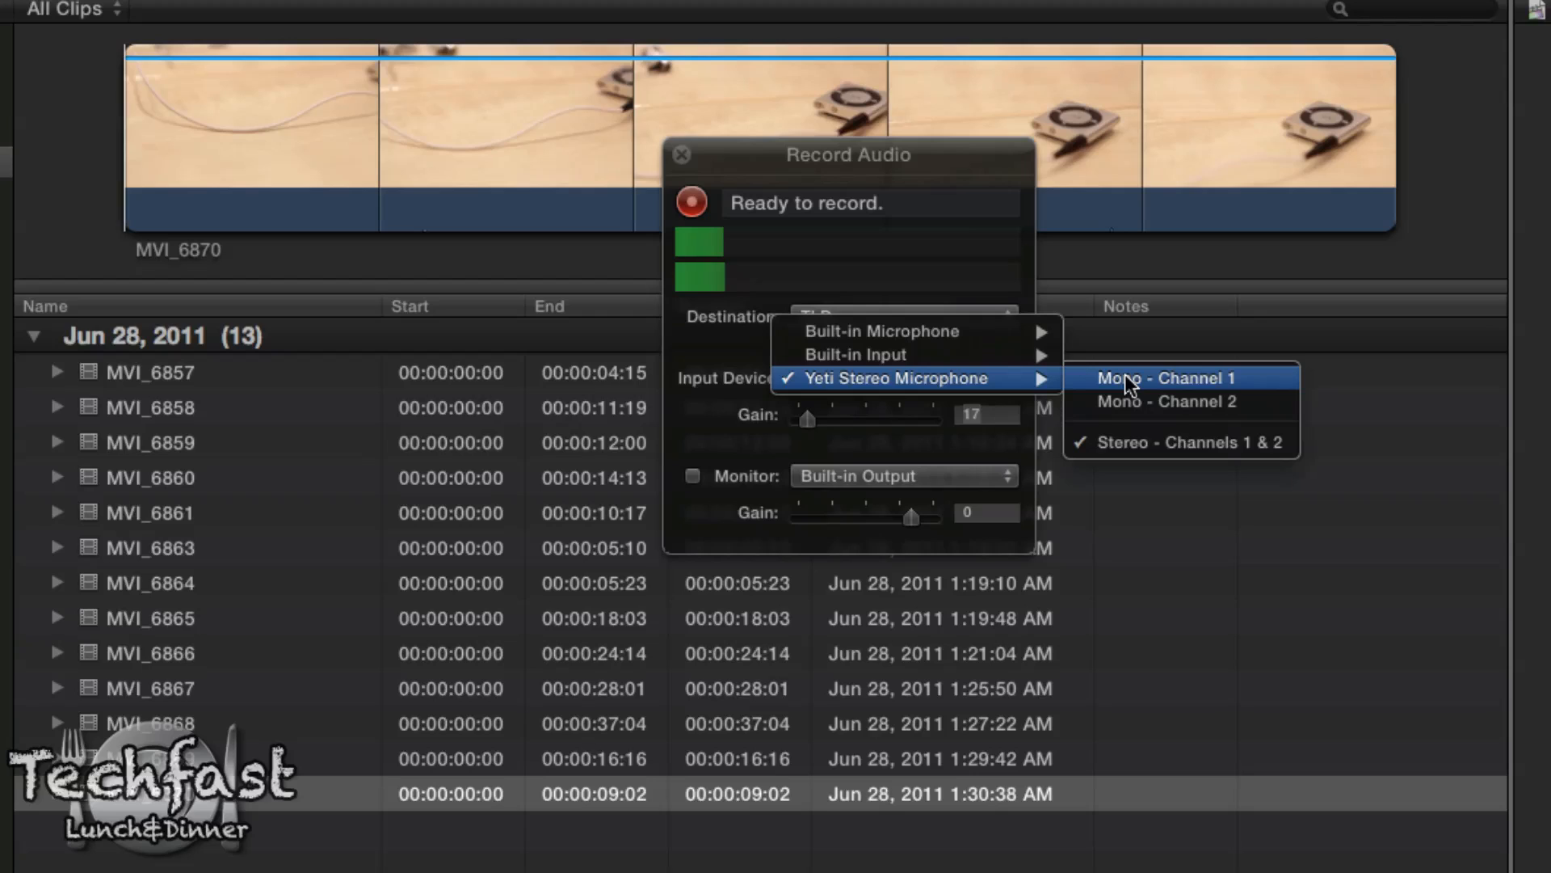
{"action": "left_click", "coordinate": [1151, 444]}
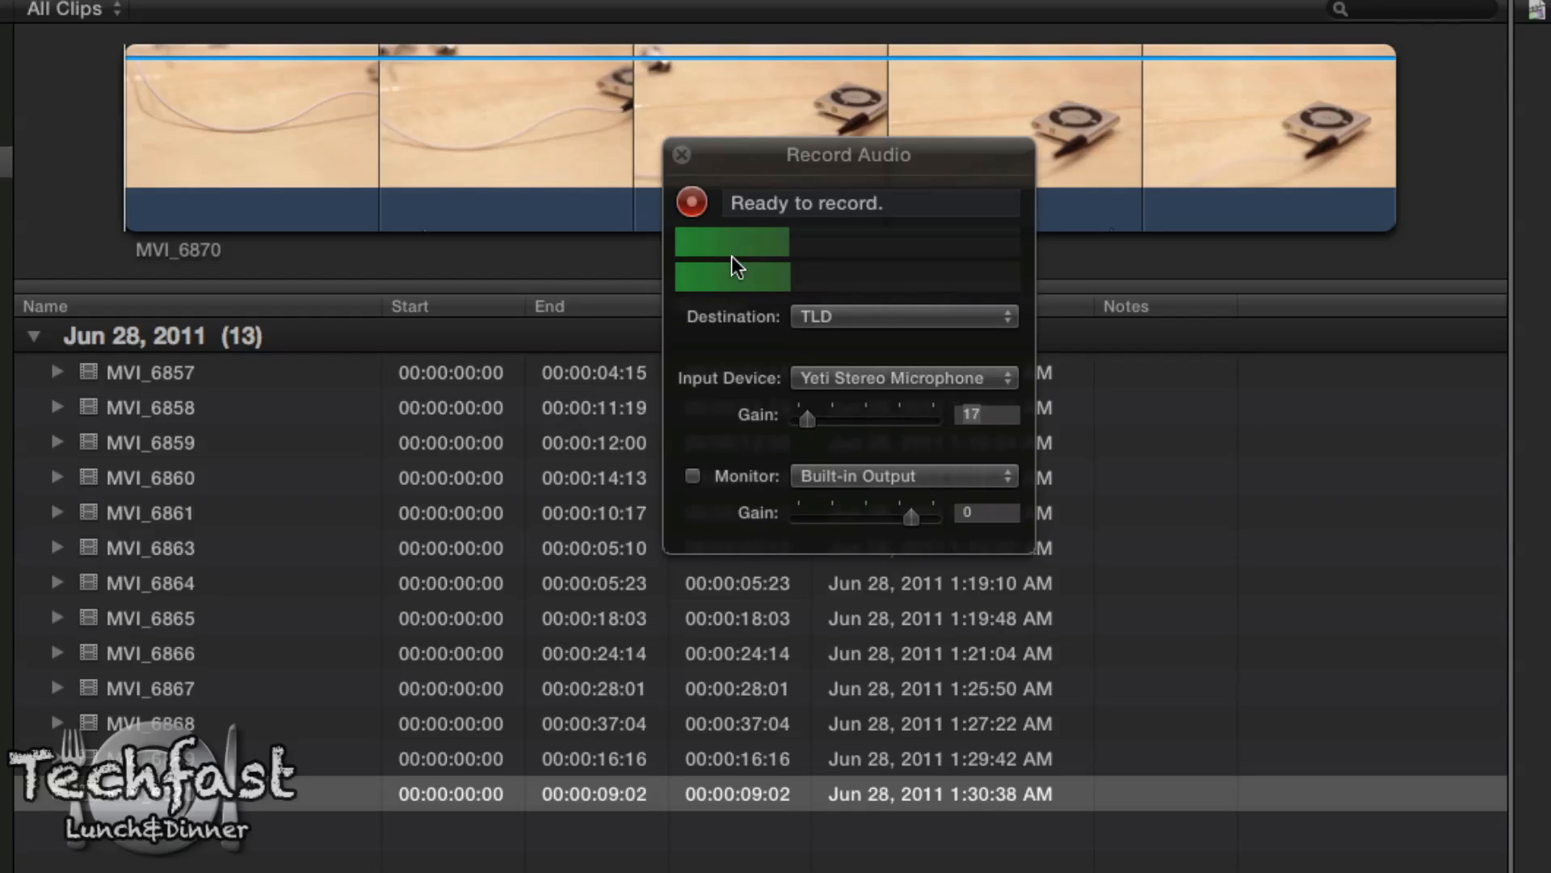
Step: Record a voiceover of about 22 seconds over the video, stop the recording and close the Record Audio window
{"action": "left_click", "coordinate": [692, 202]}
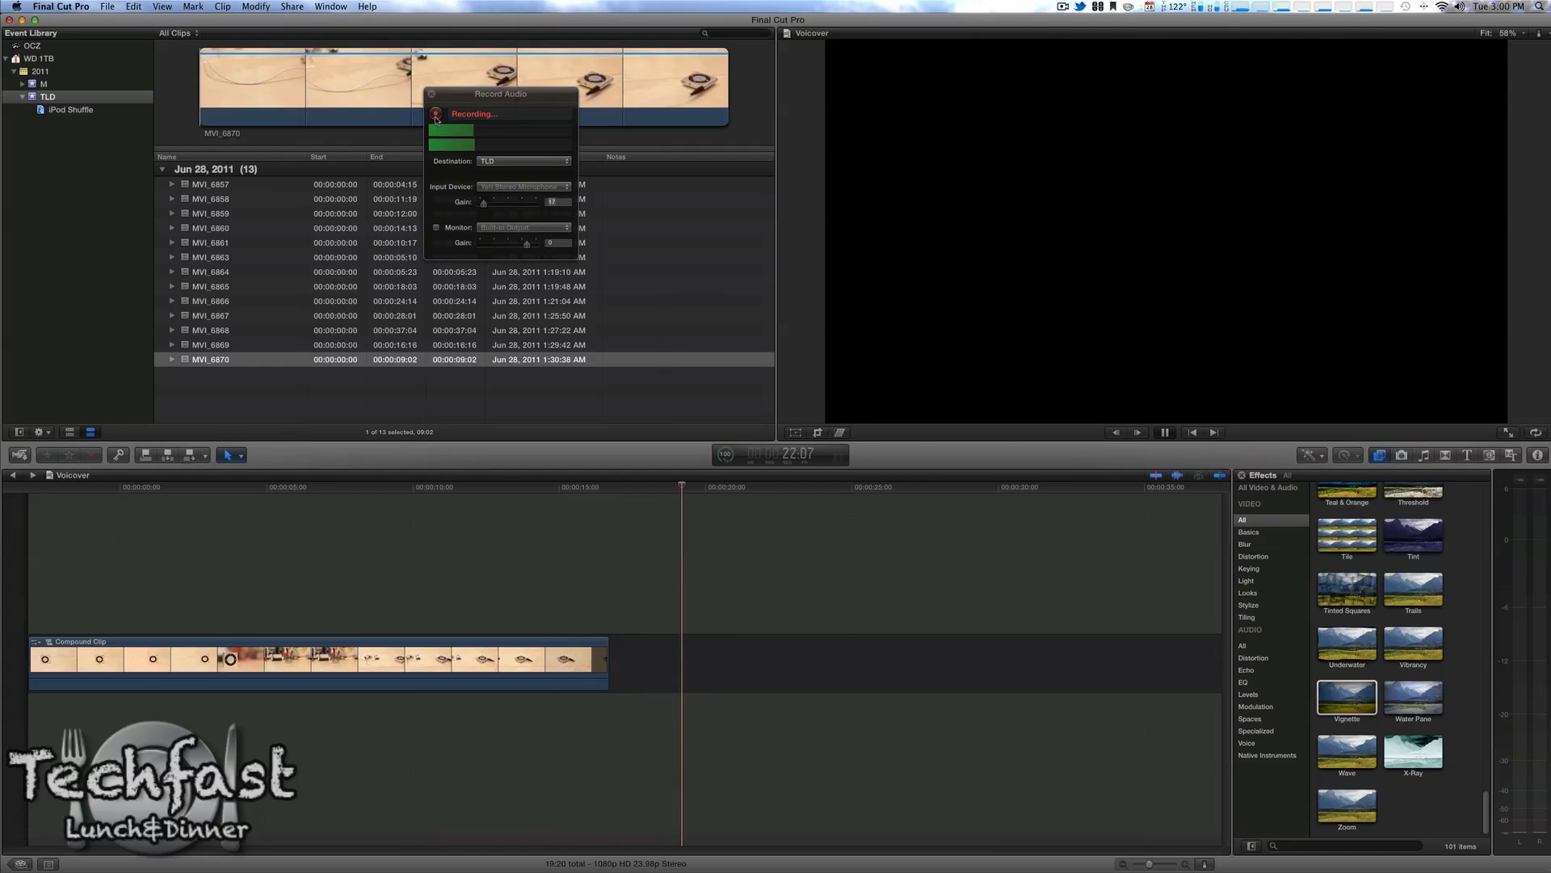
{"action": "left_click", "coordinate": [435, 116]}
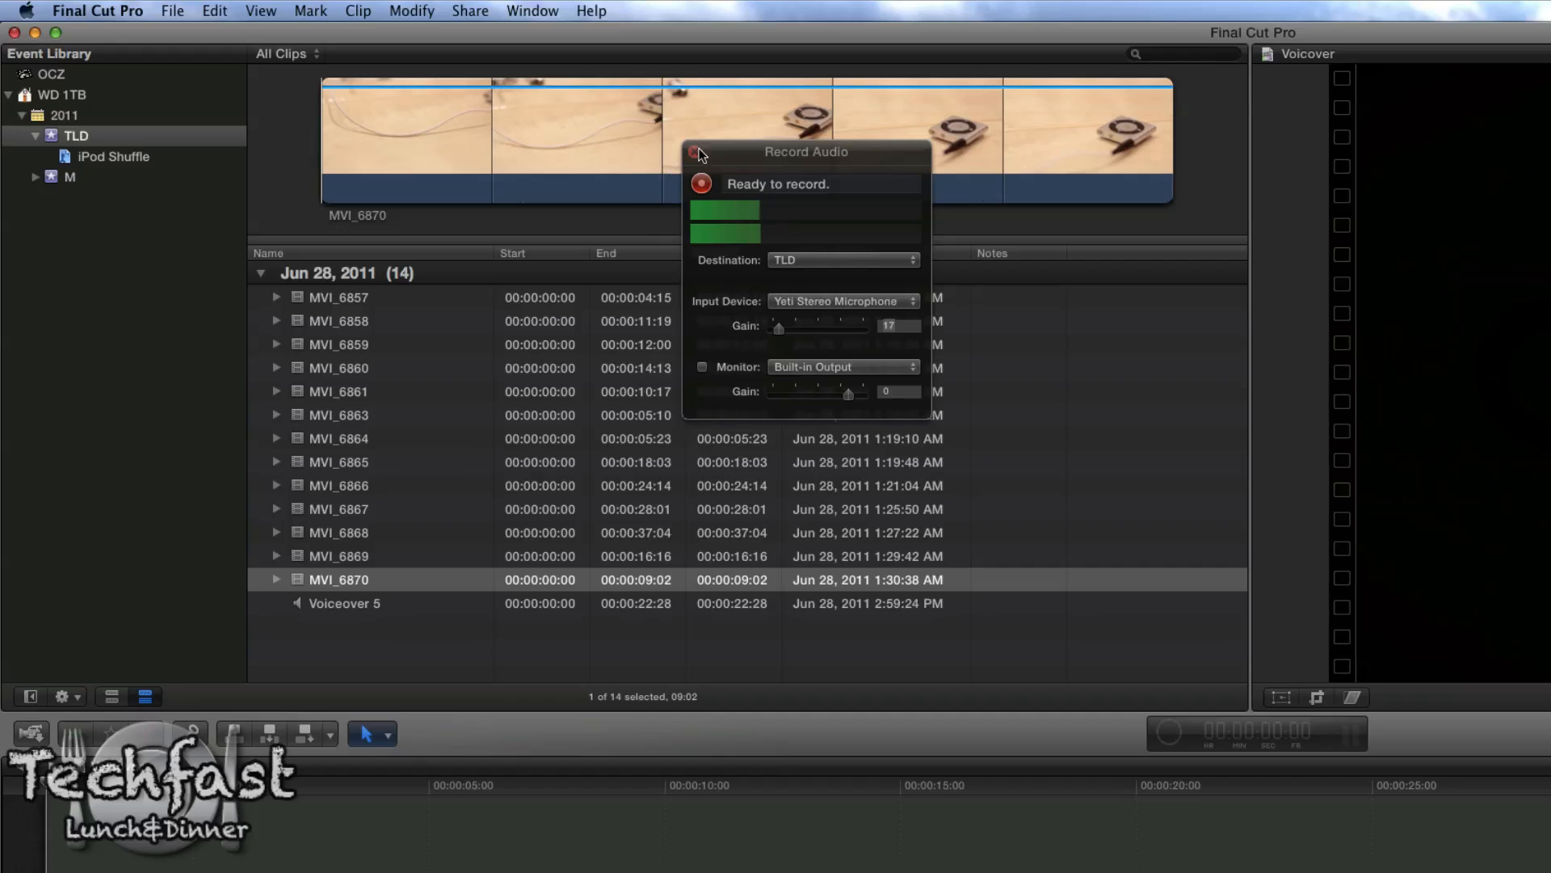
{"action": "left_click", "coordinate": [693, 152]}
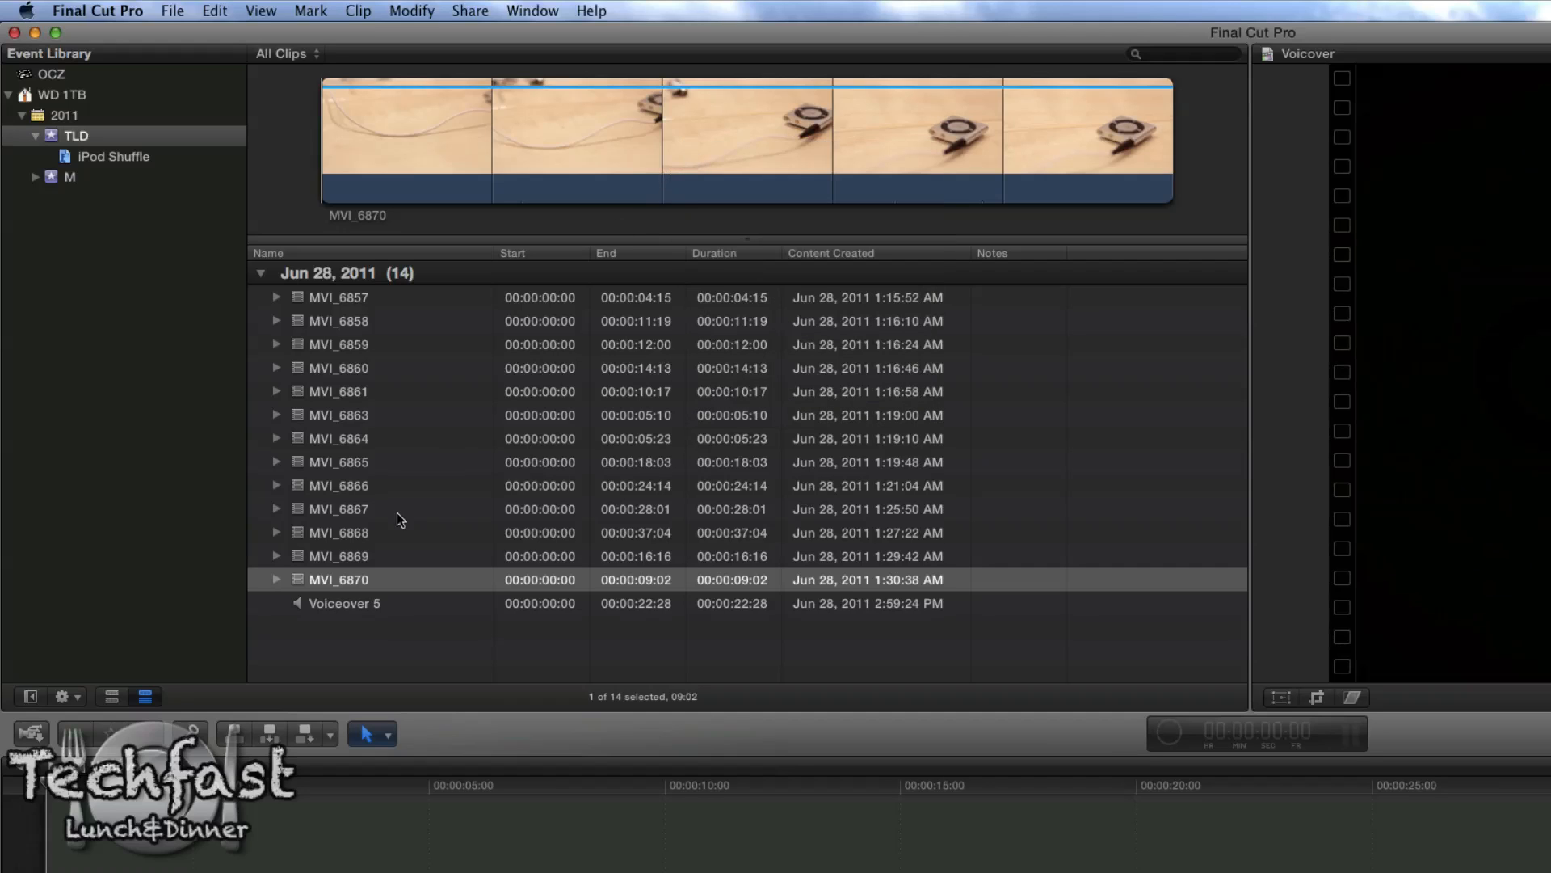
Step: Select the Voiceover 5 clip in the event and play the project from the start to review the narration
{"action": "left_click", "coordinate": [359, 604]}
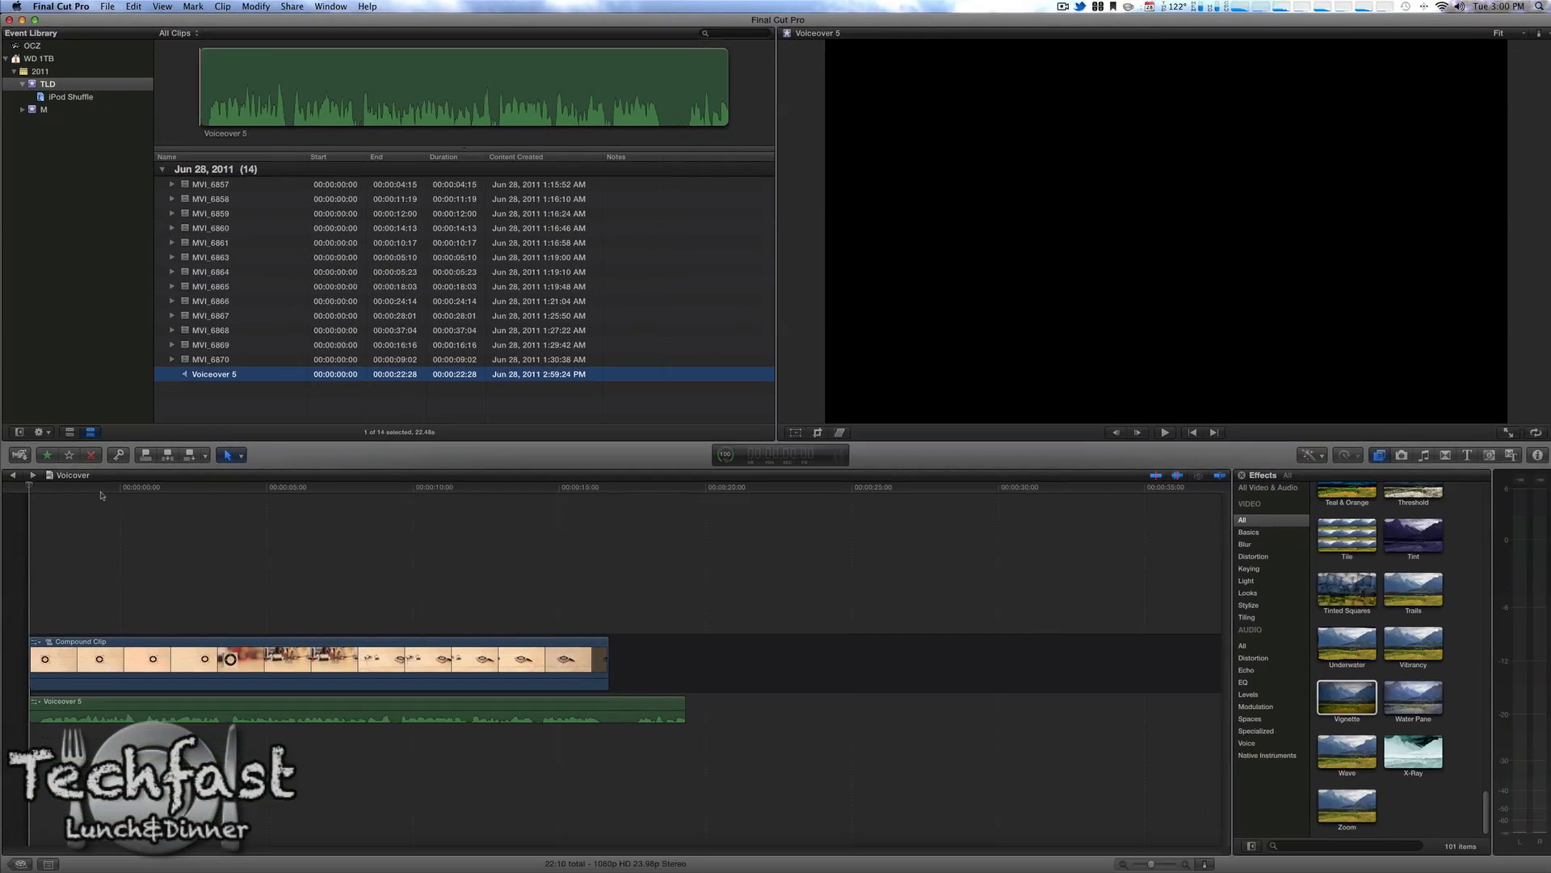
{"action": "left_click", "coordinate": [62, 500]}
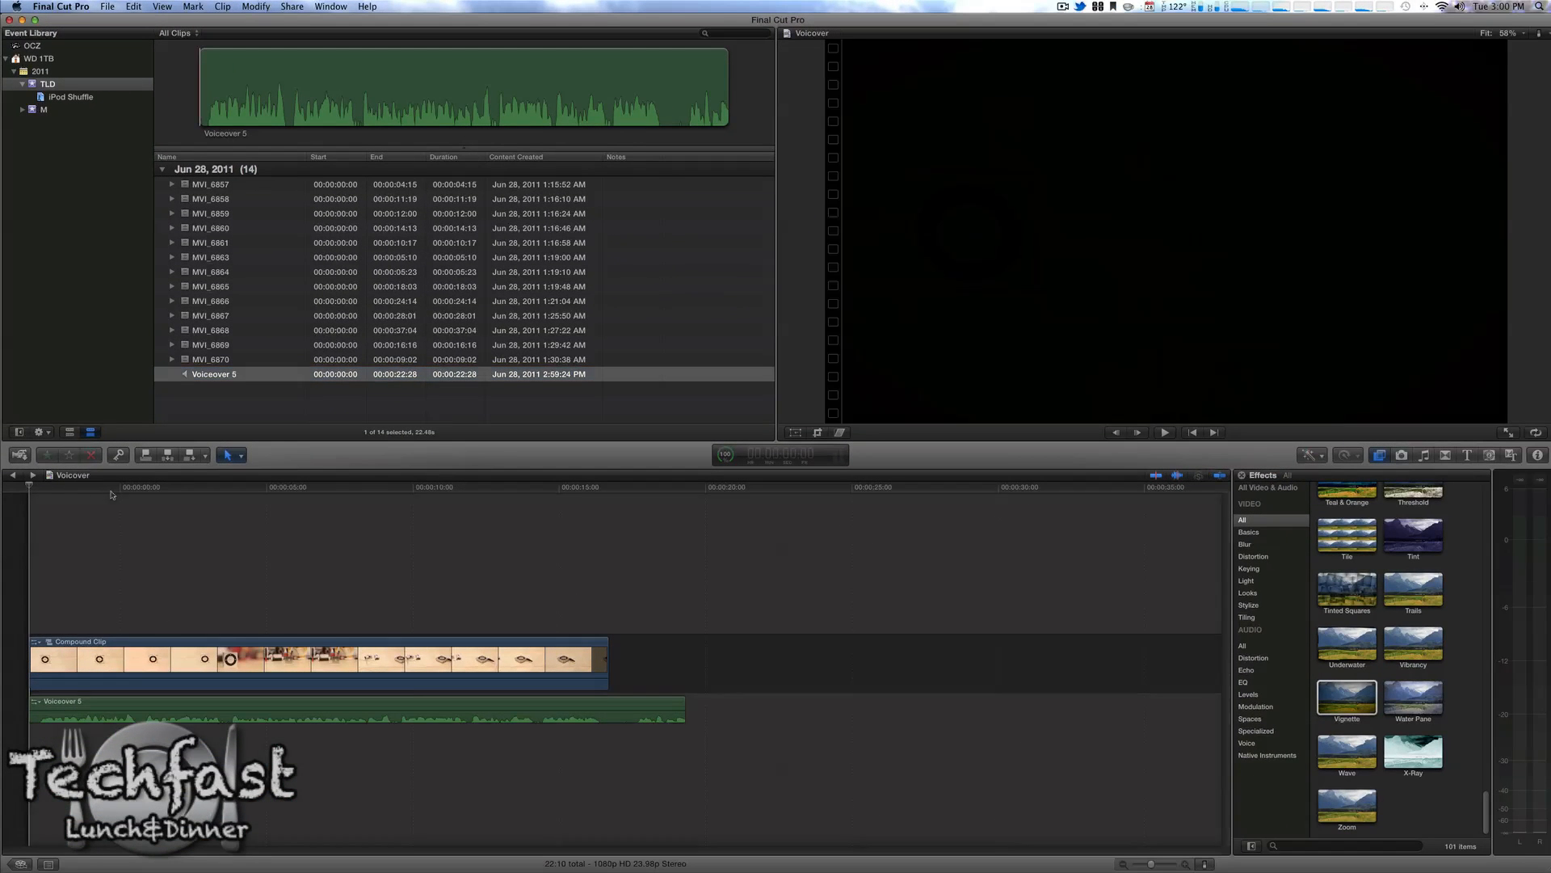
{"action": "key", "text": "space"}
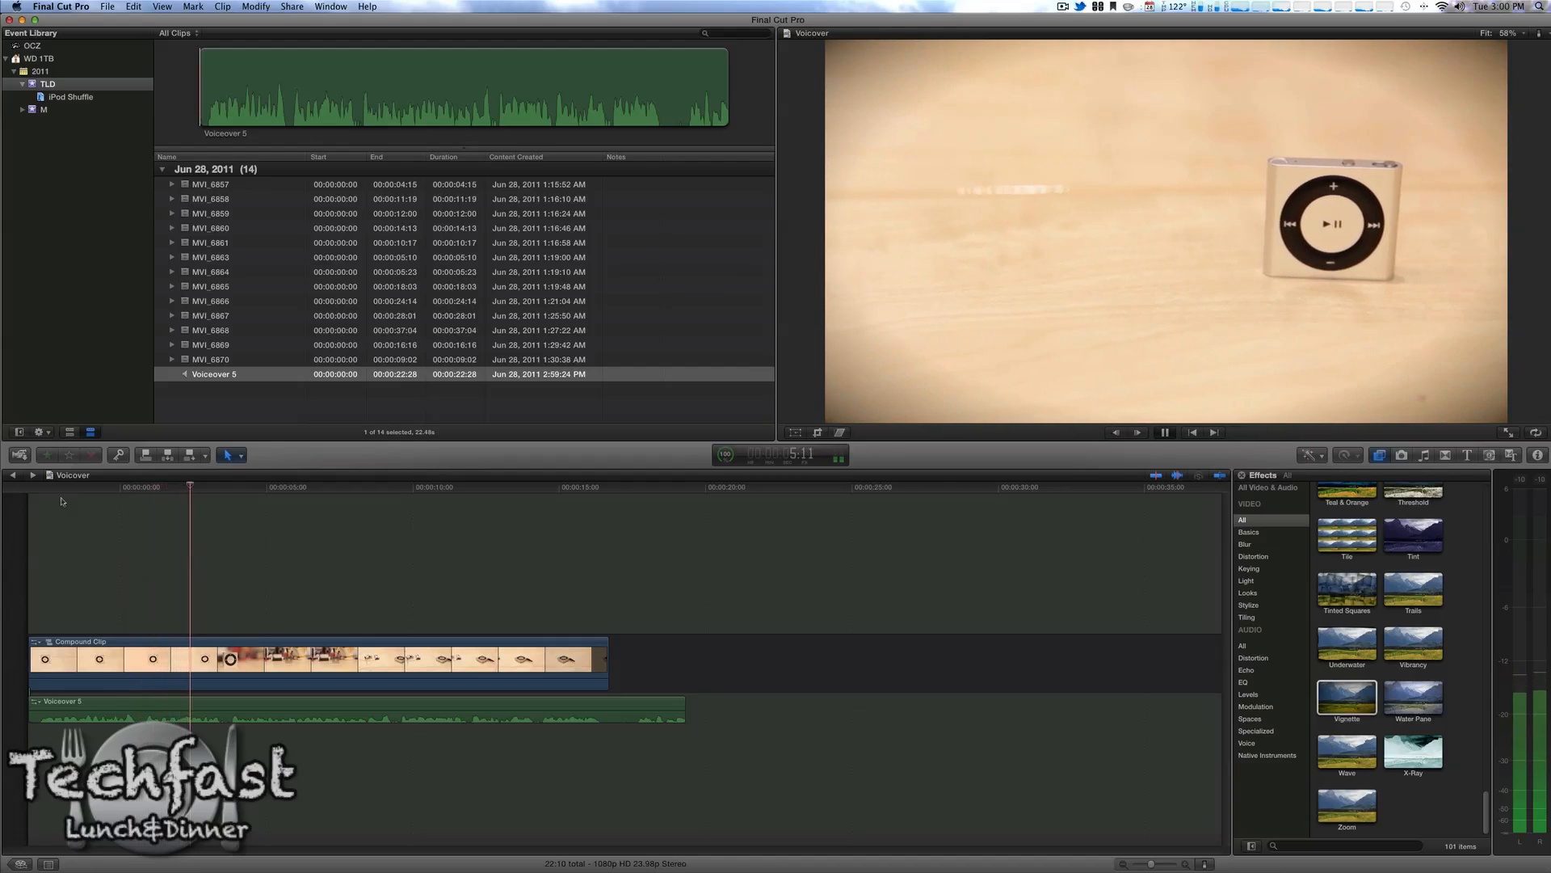
{"action": "key", "text": "space"}
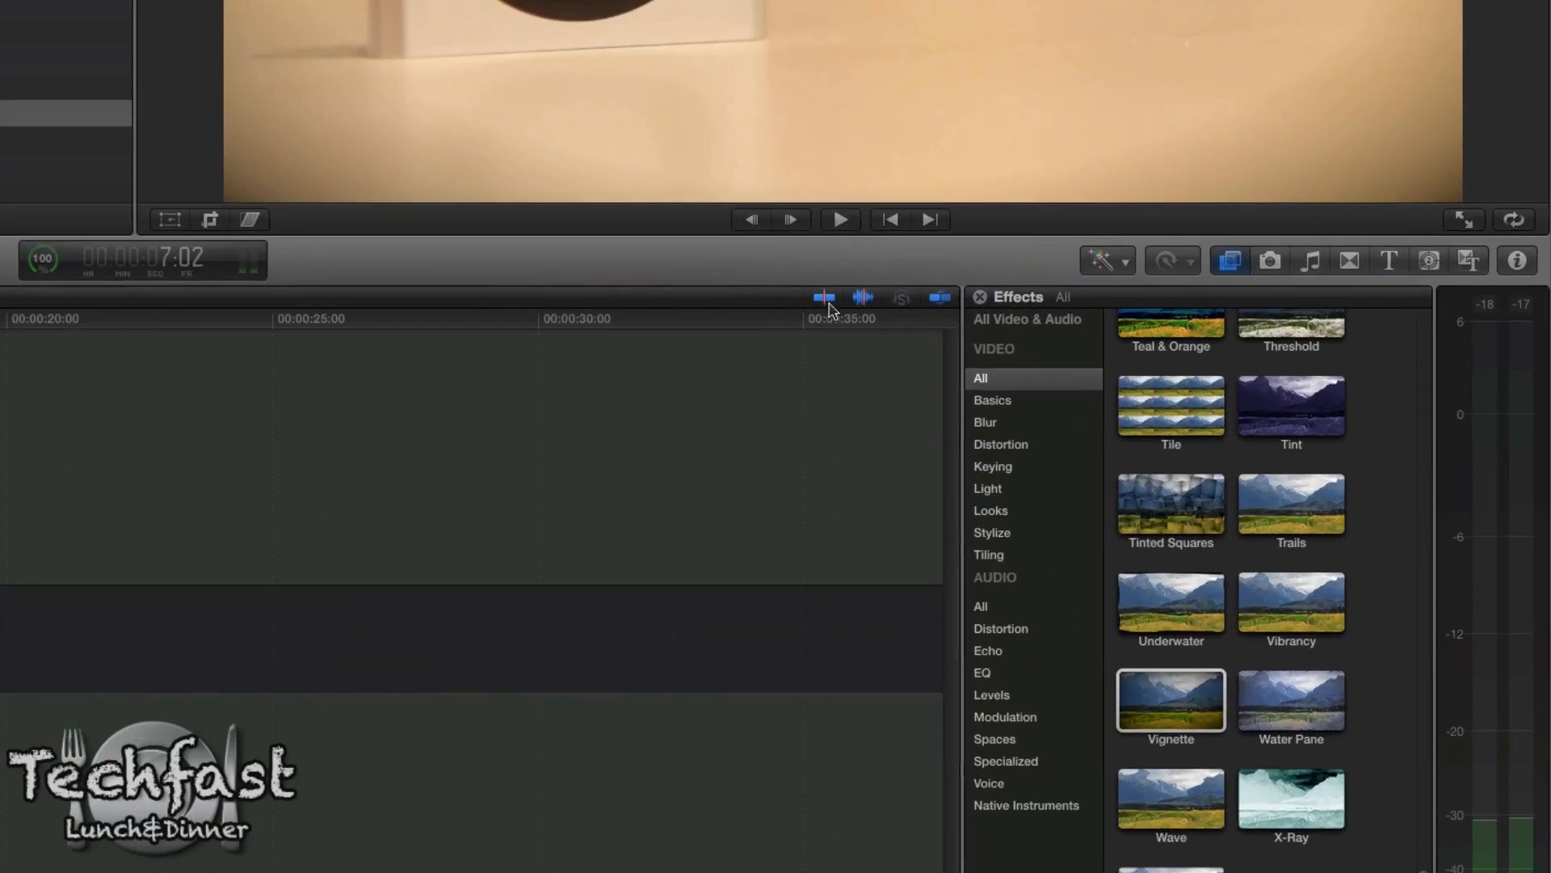
Step: Turn off skimming in the timeline and place the playhead at about 4:11
{"action": "left_click", "coordinate": [1157, 477]}
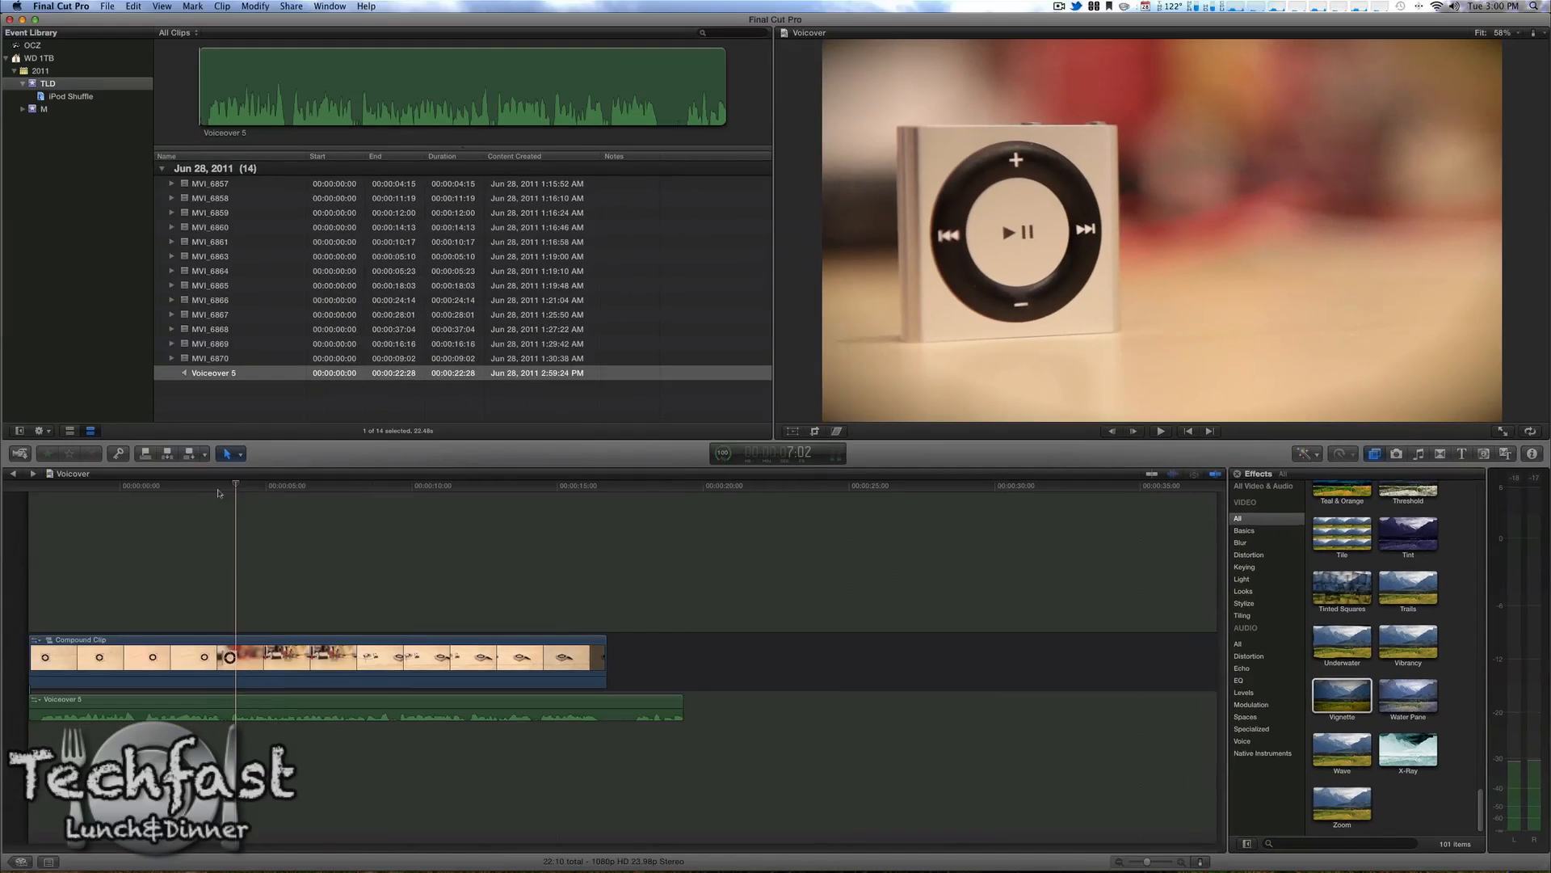
{"action": "left_click", "coordinate": [160, 487]}
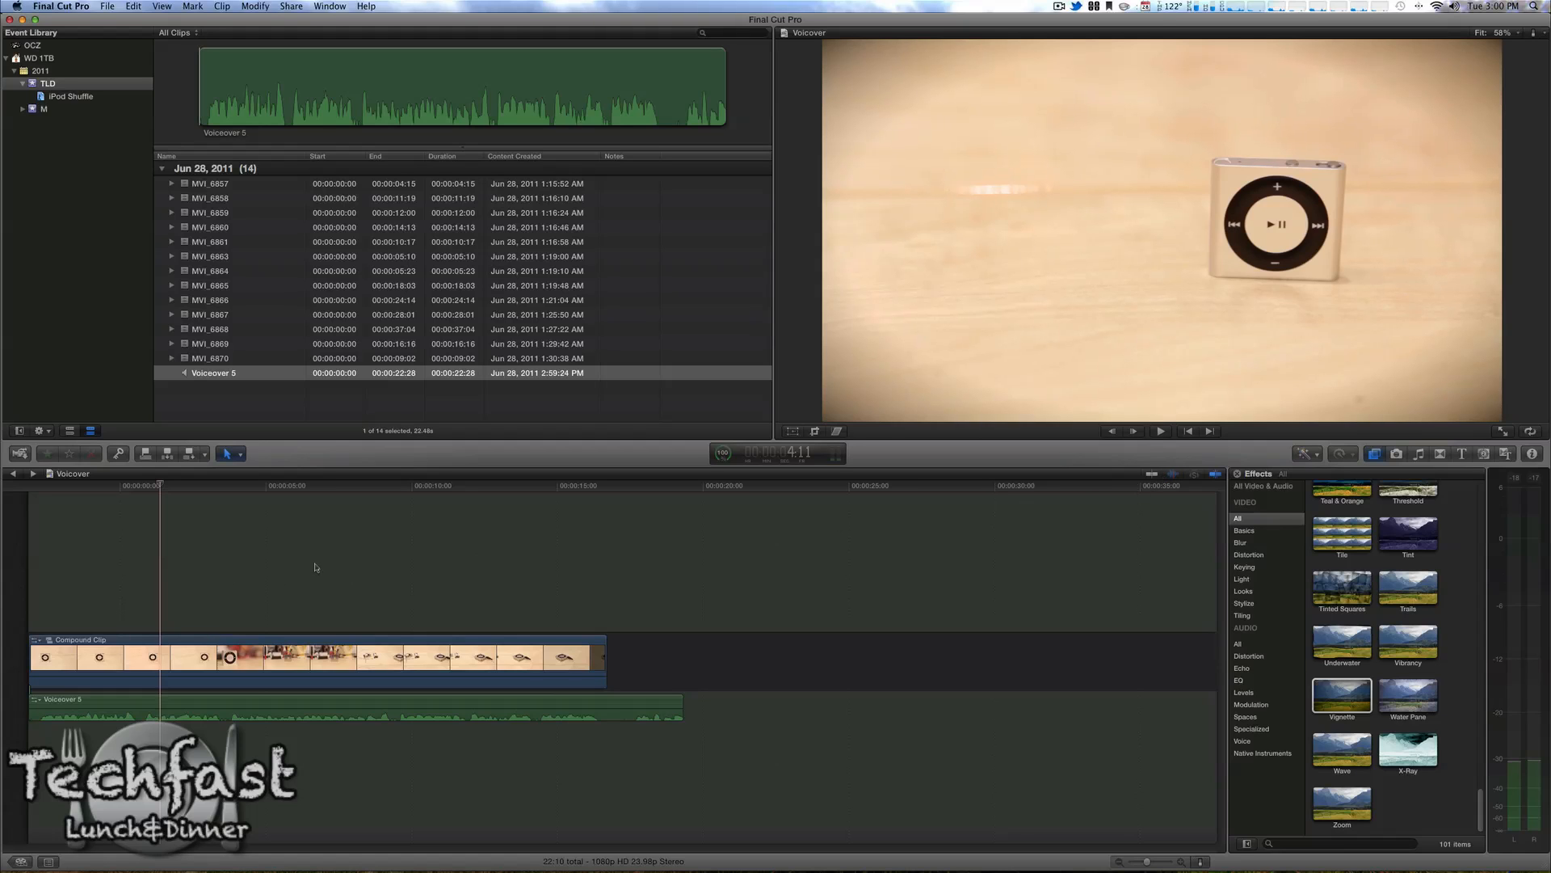
Step: Open the Command Editor, search for "reco" and select the Record Audio command
{"action": "left_click", "coordinate": [82, 11]}
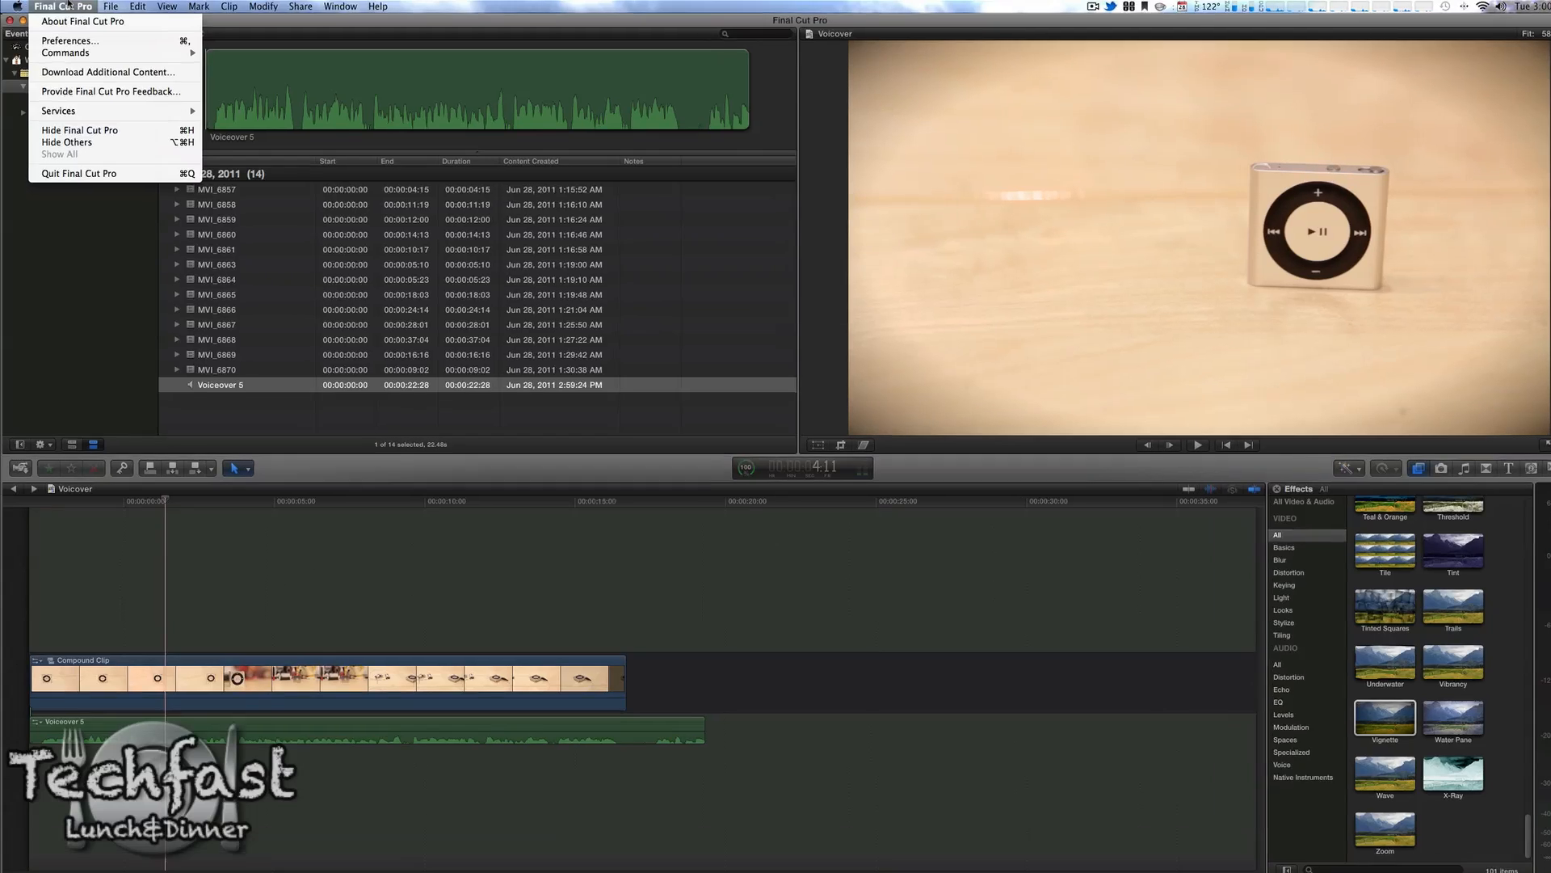
{"action": "mouse_move", "coordinate": [108, 52]}
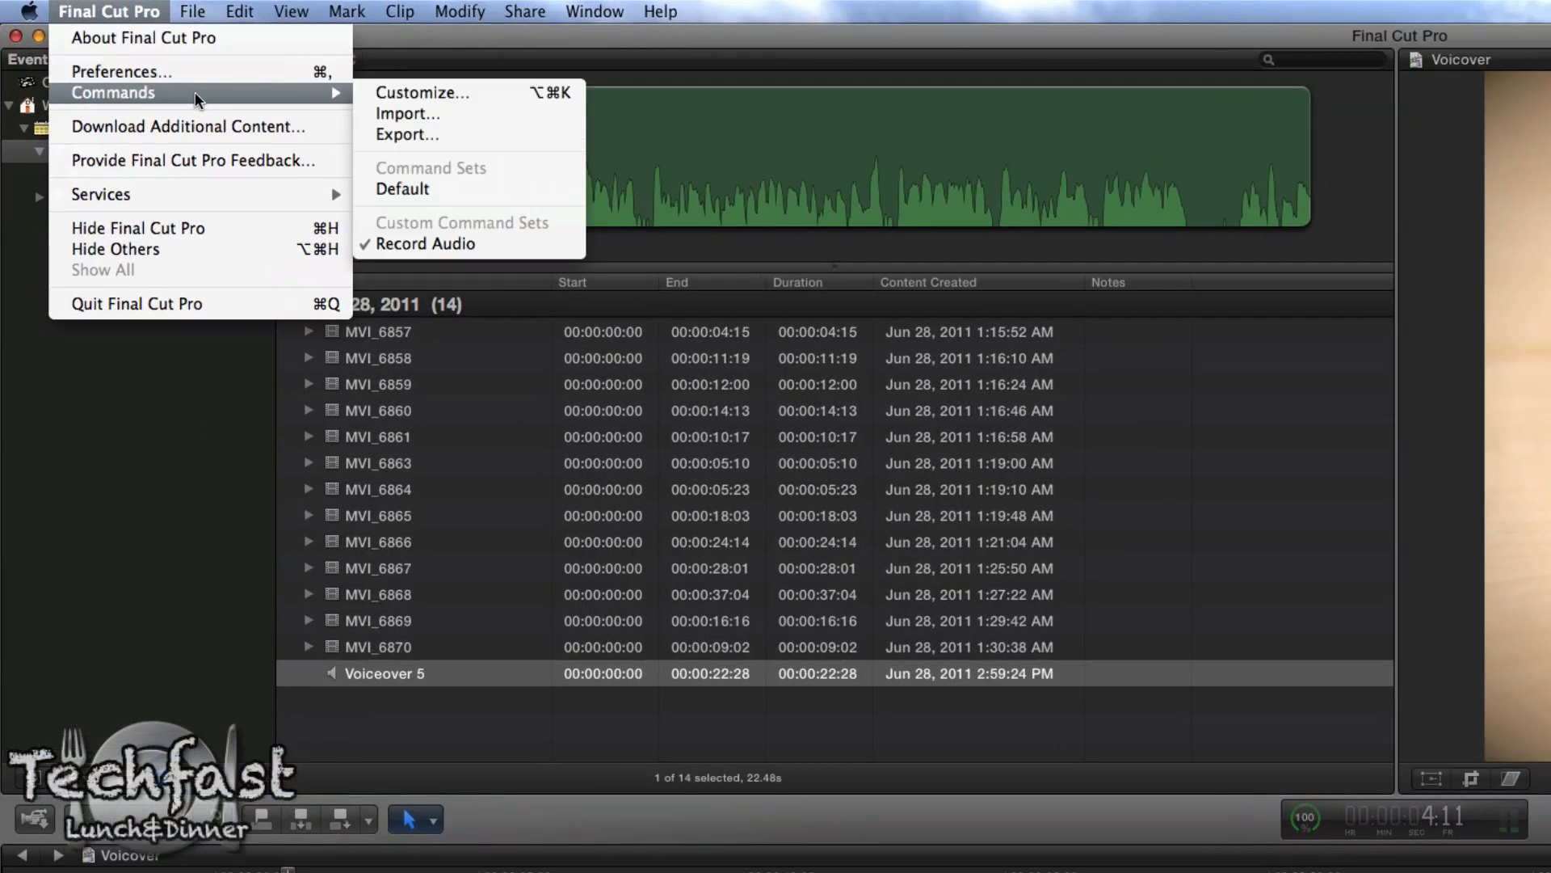
{"action": "left_click", "coordinate": [416, 92]}
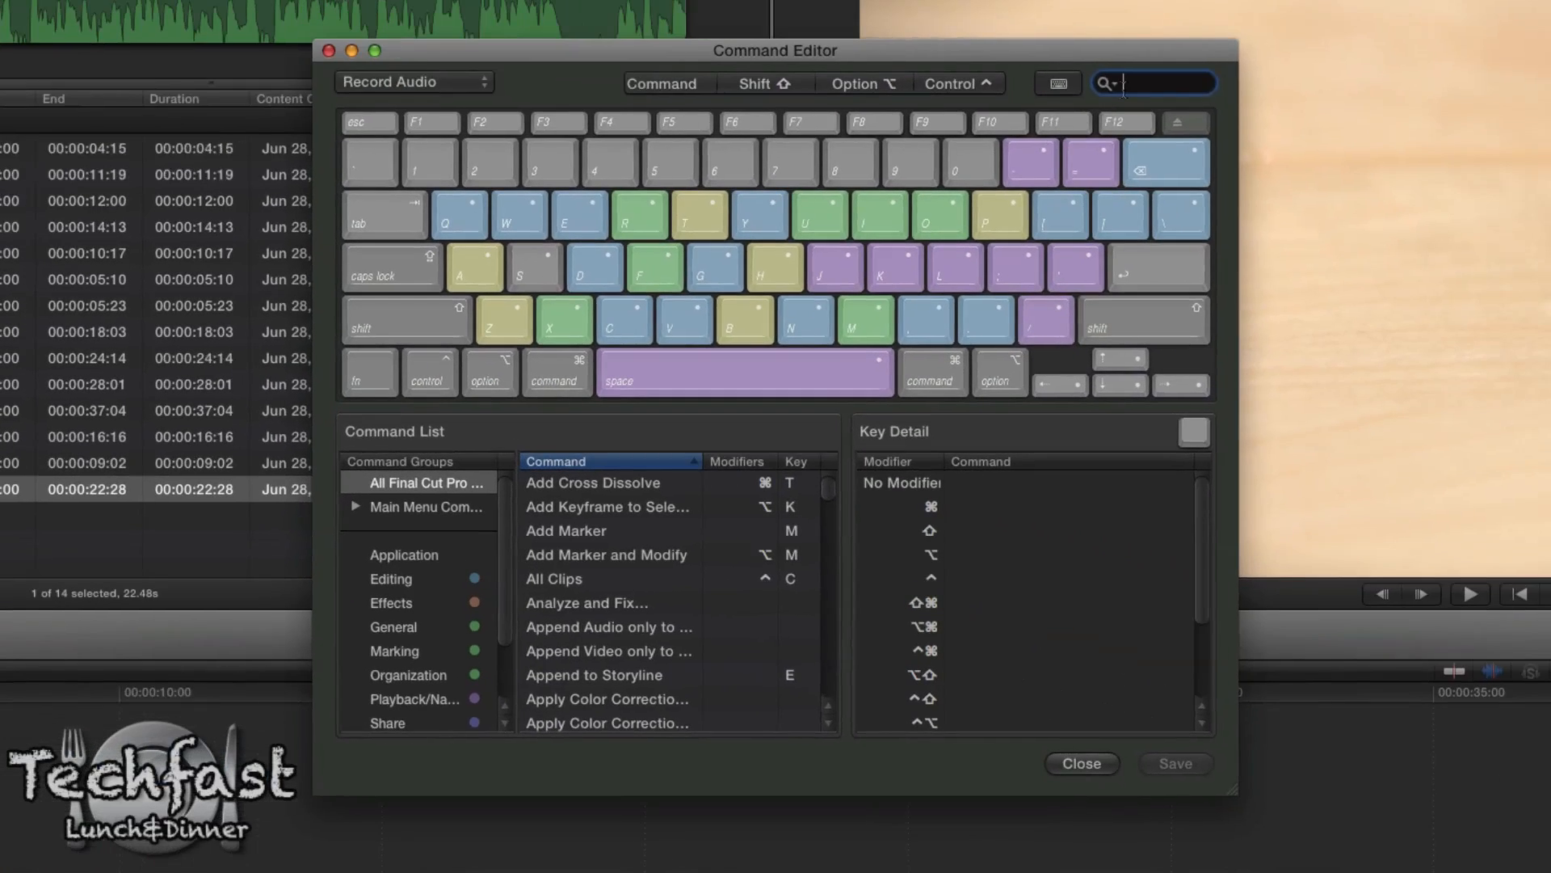
{"action": "type", "text": "reco"}
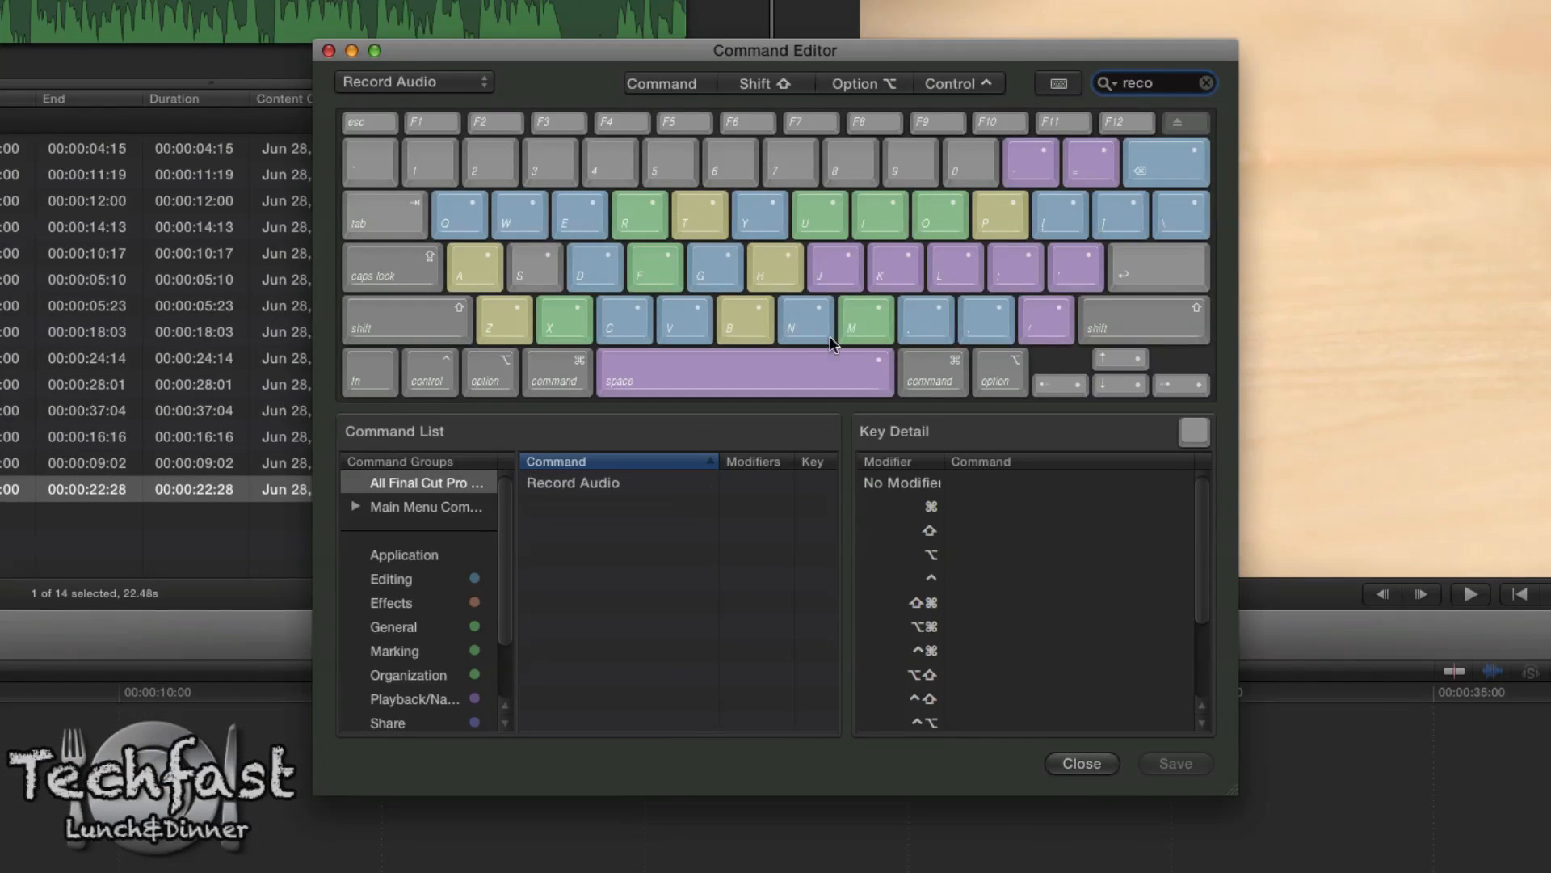
{"action": "left_click", "coordinate": [588, 488]}
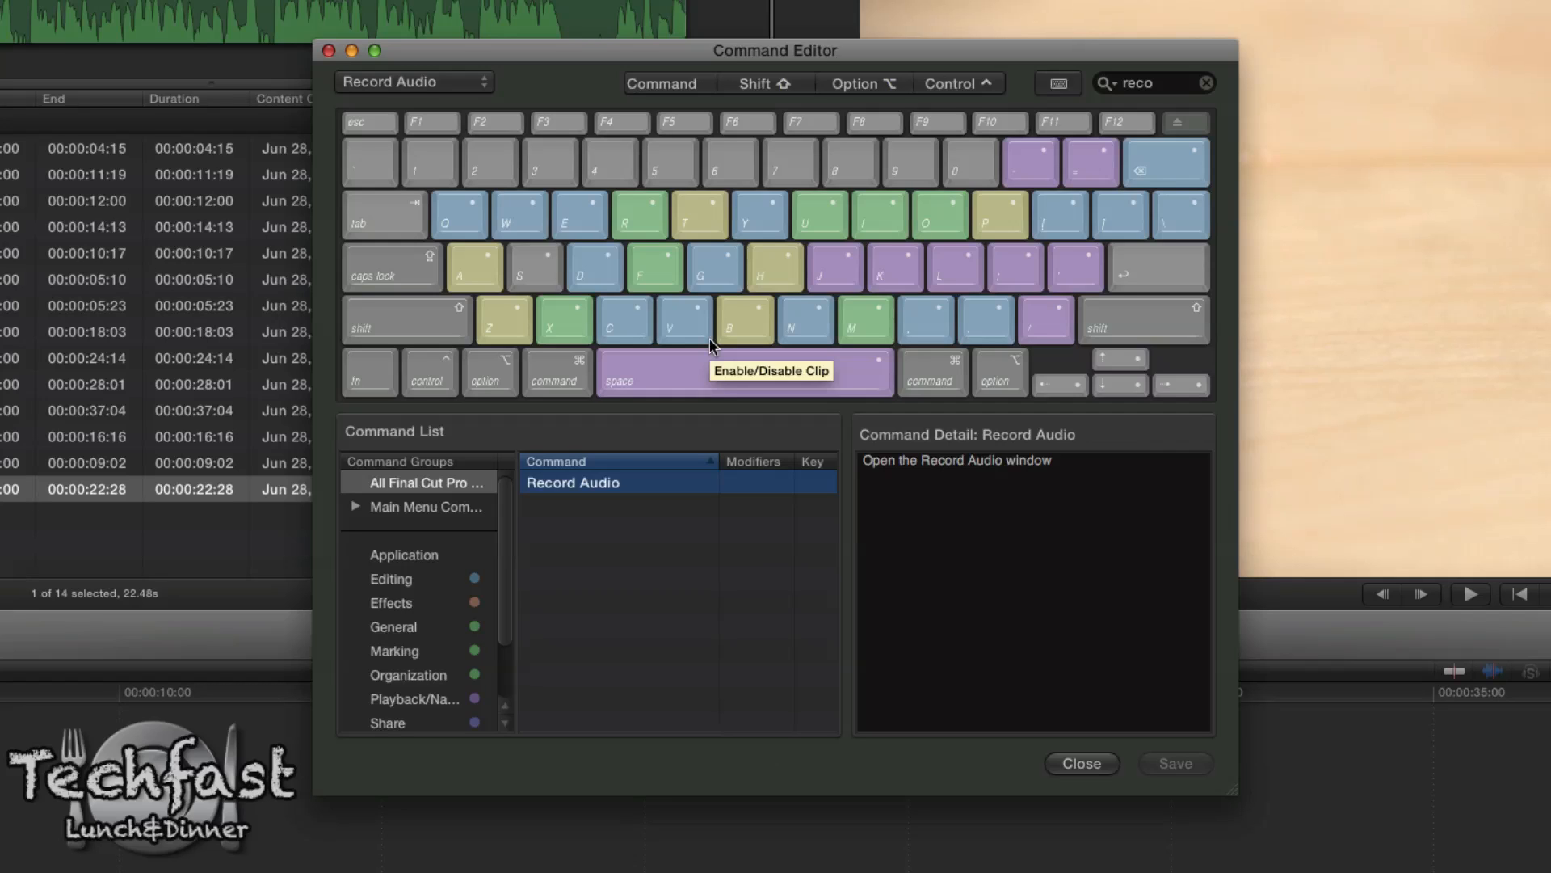
Step: Assign Shift-Command-V as the Record Audio shortcut, save the command set and close the Command Editor
{"action": "key", "text": "super+shift"}
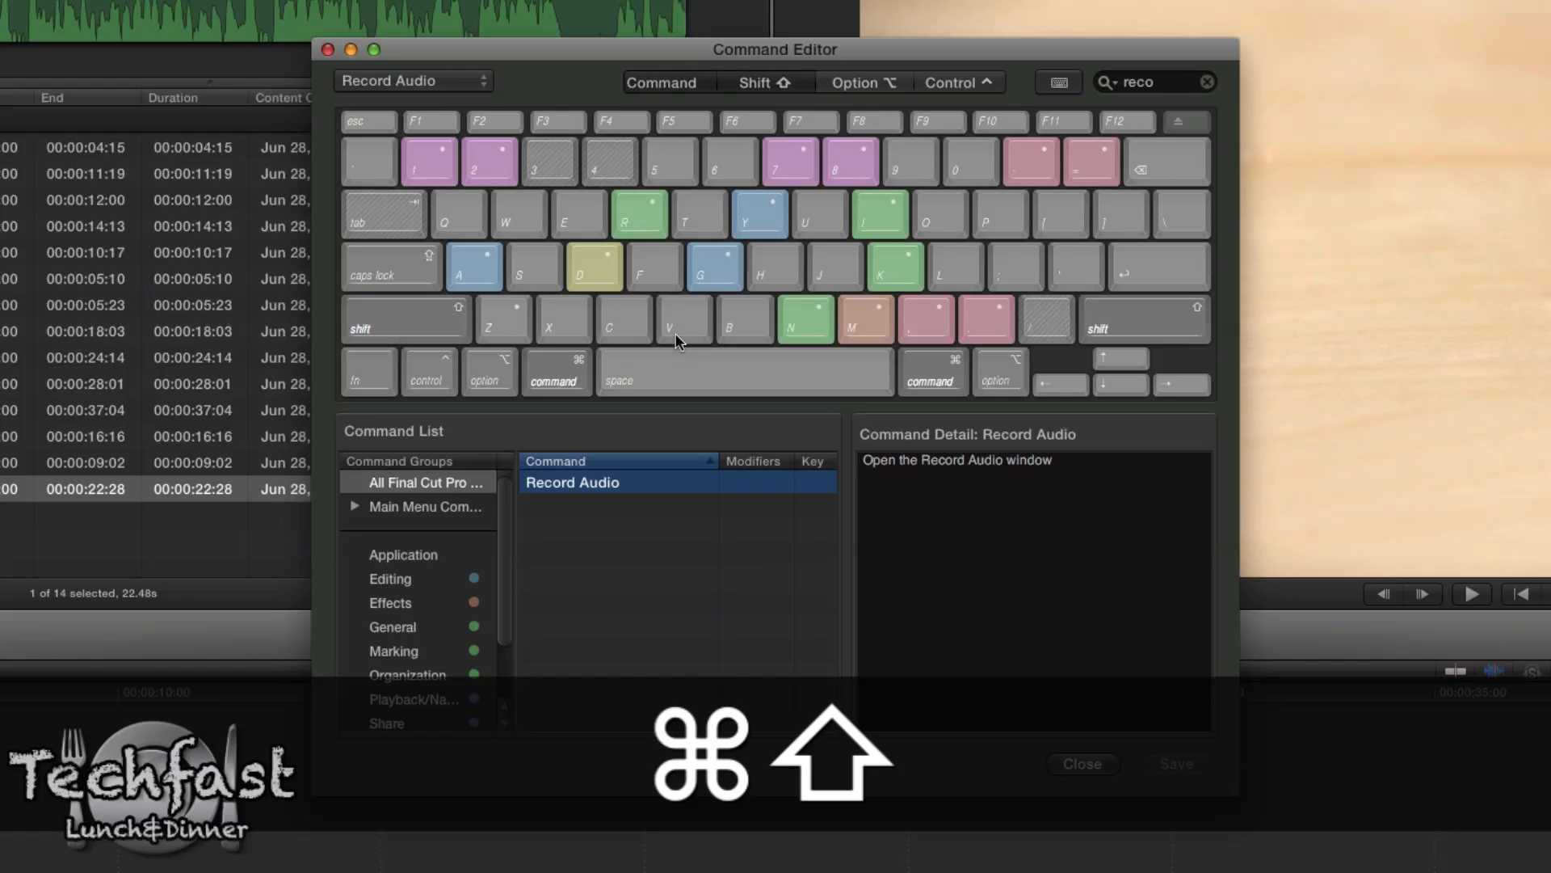
{"action": "key", "text": "super+shift+v"}
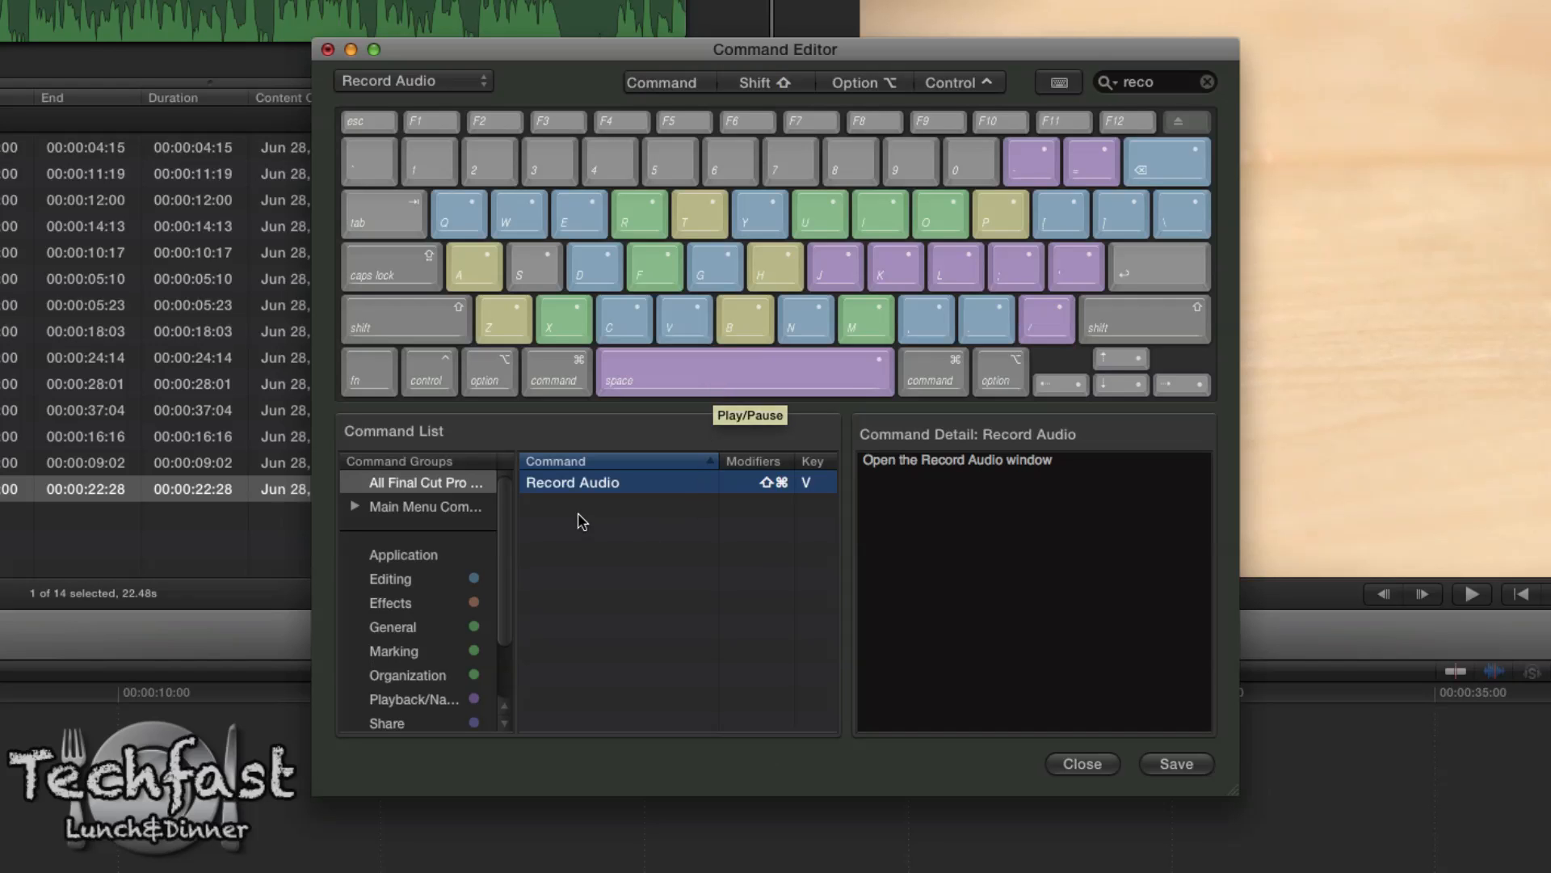
{"action": "left_click", "coordinate": [1174, 766]}
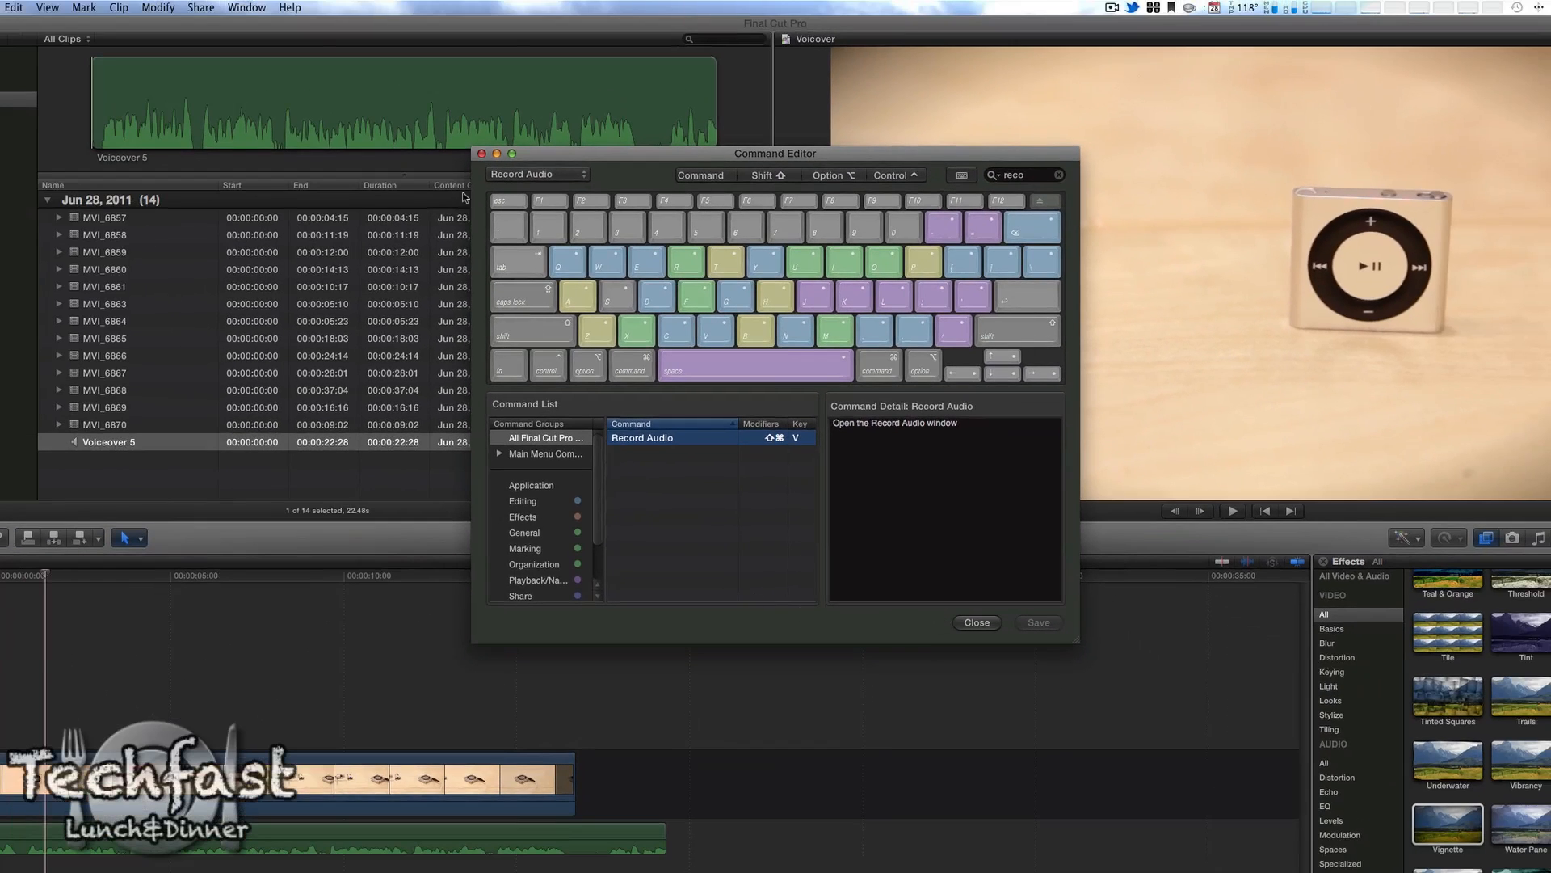
{"action": "left_click", "coordinate": [482, 153]}
Step: Check the shortcut listed for Record Audio, test it by opening the recording window, and close that window
{"action": "left_click", "coordinate": [246, 7]}
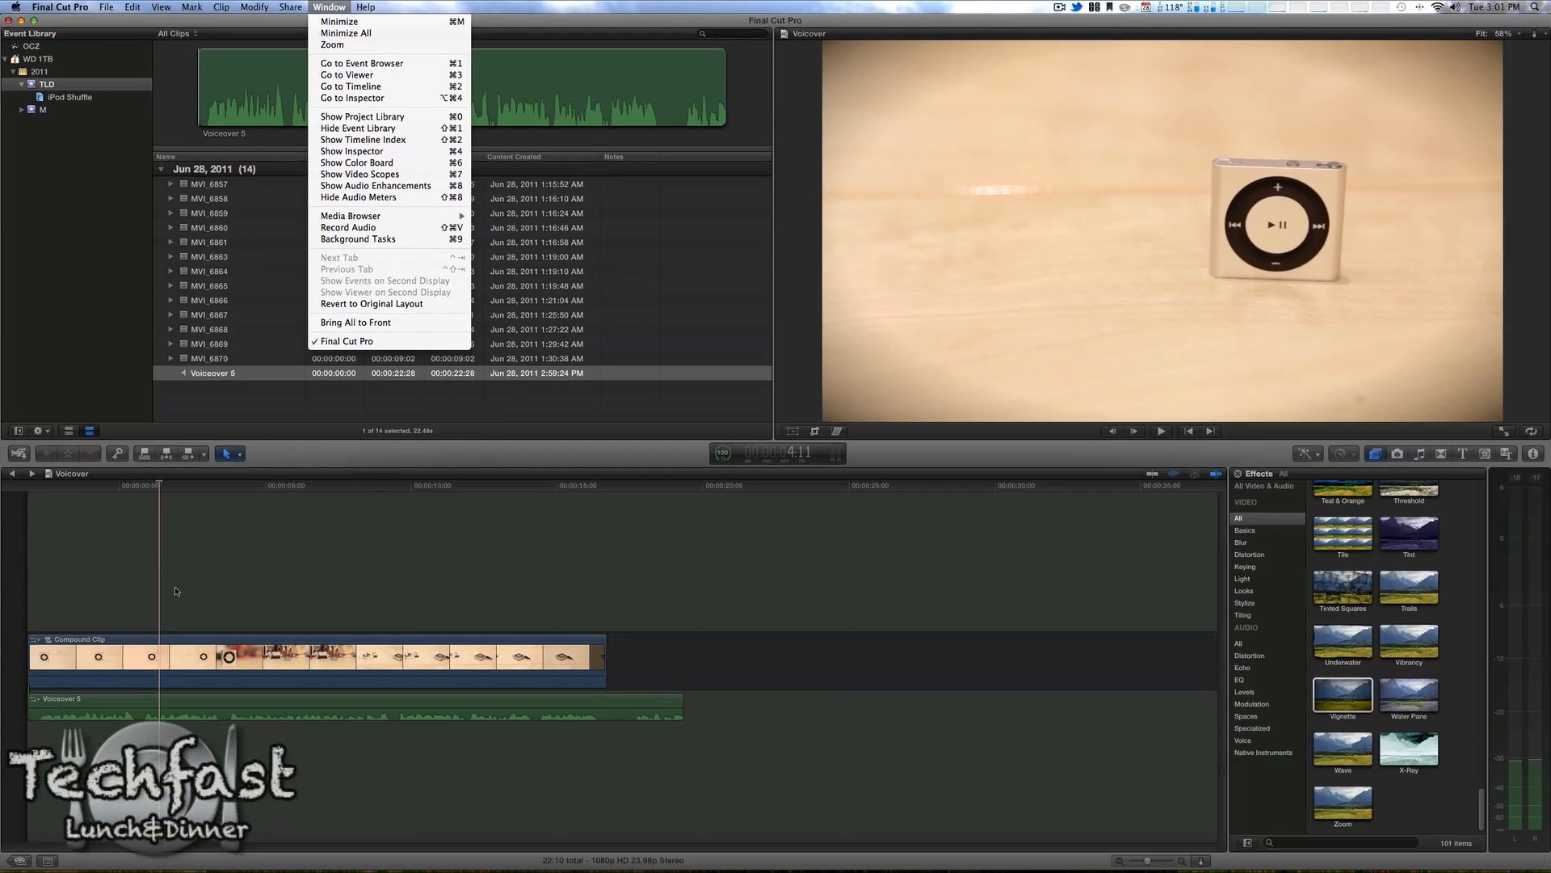
{"action": "left_click", "coordinate": [176, 592]}
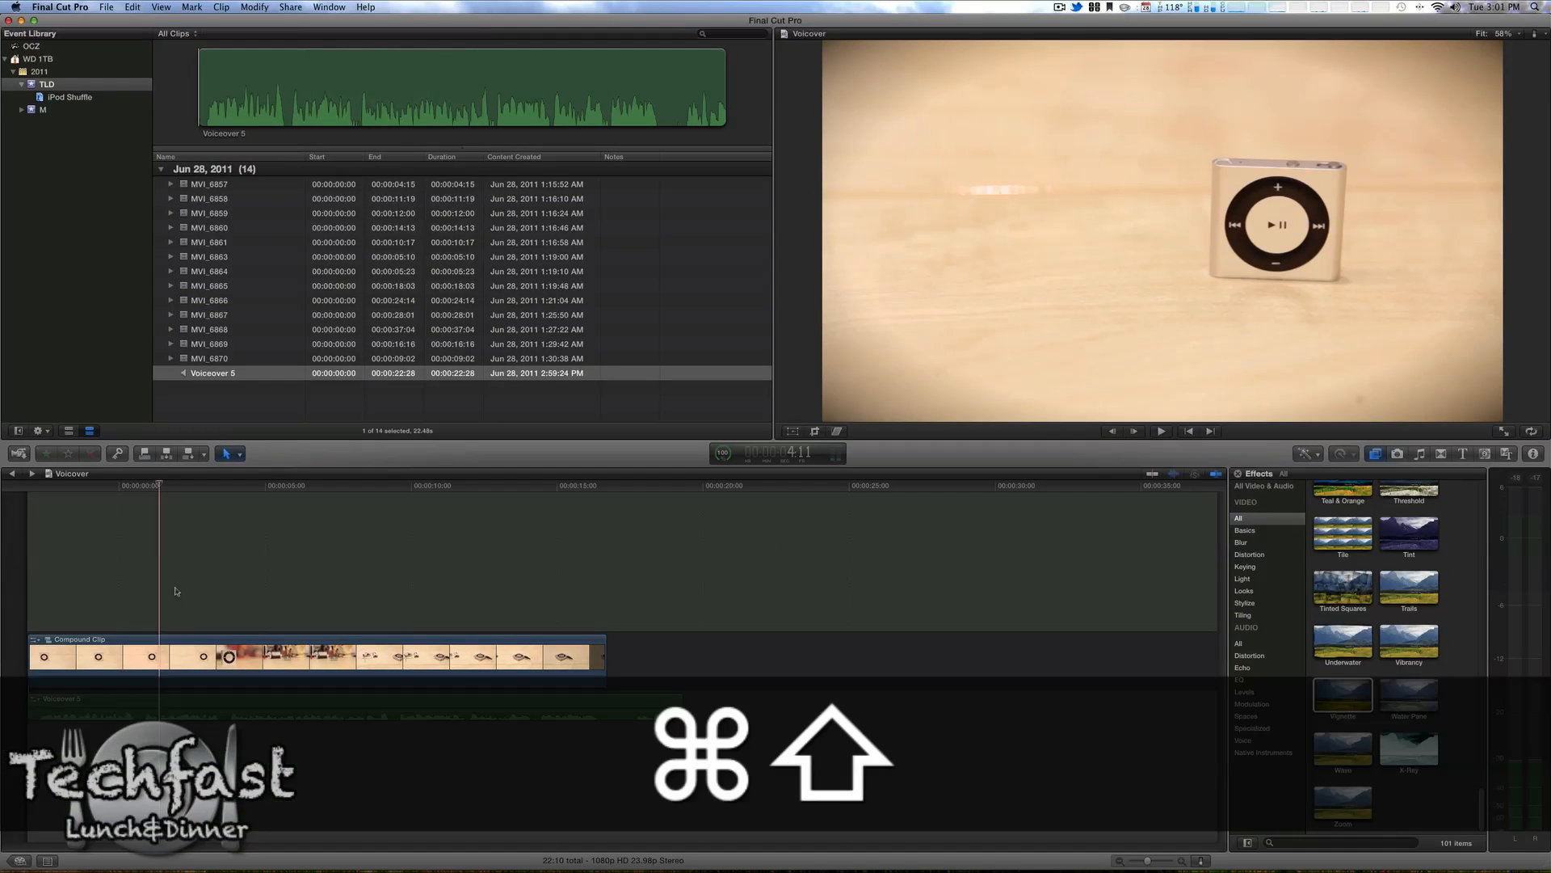
{"action": "key", "text": "super+shift+v"}
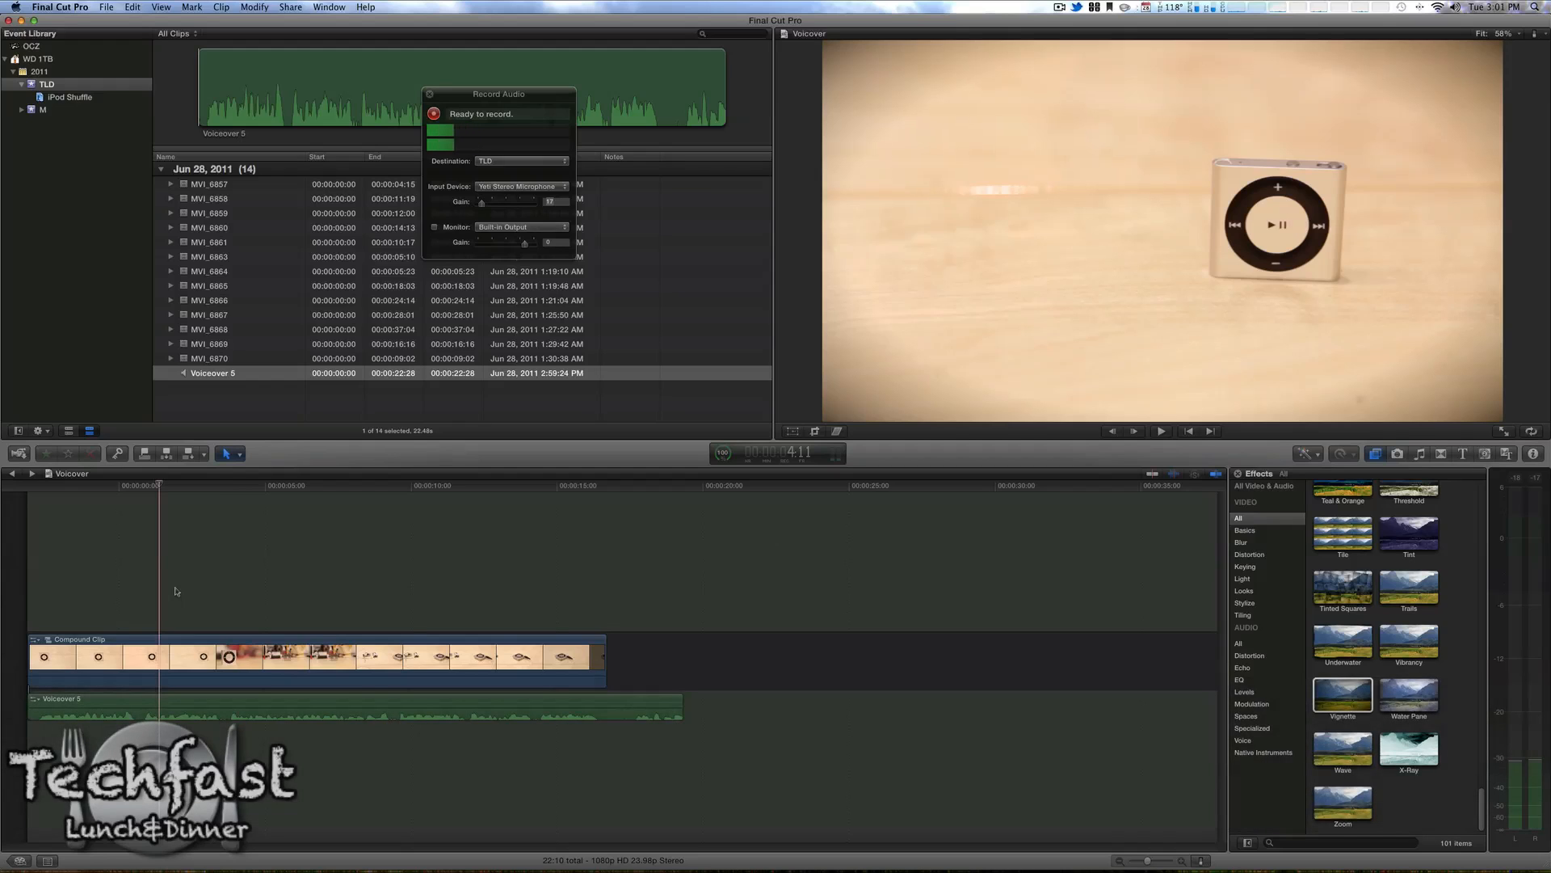
{"action": "left_click", "coordinate": [428, 94]}
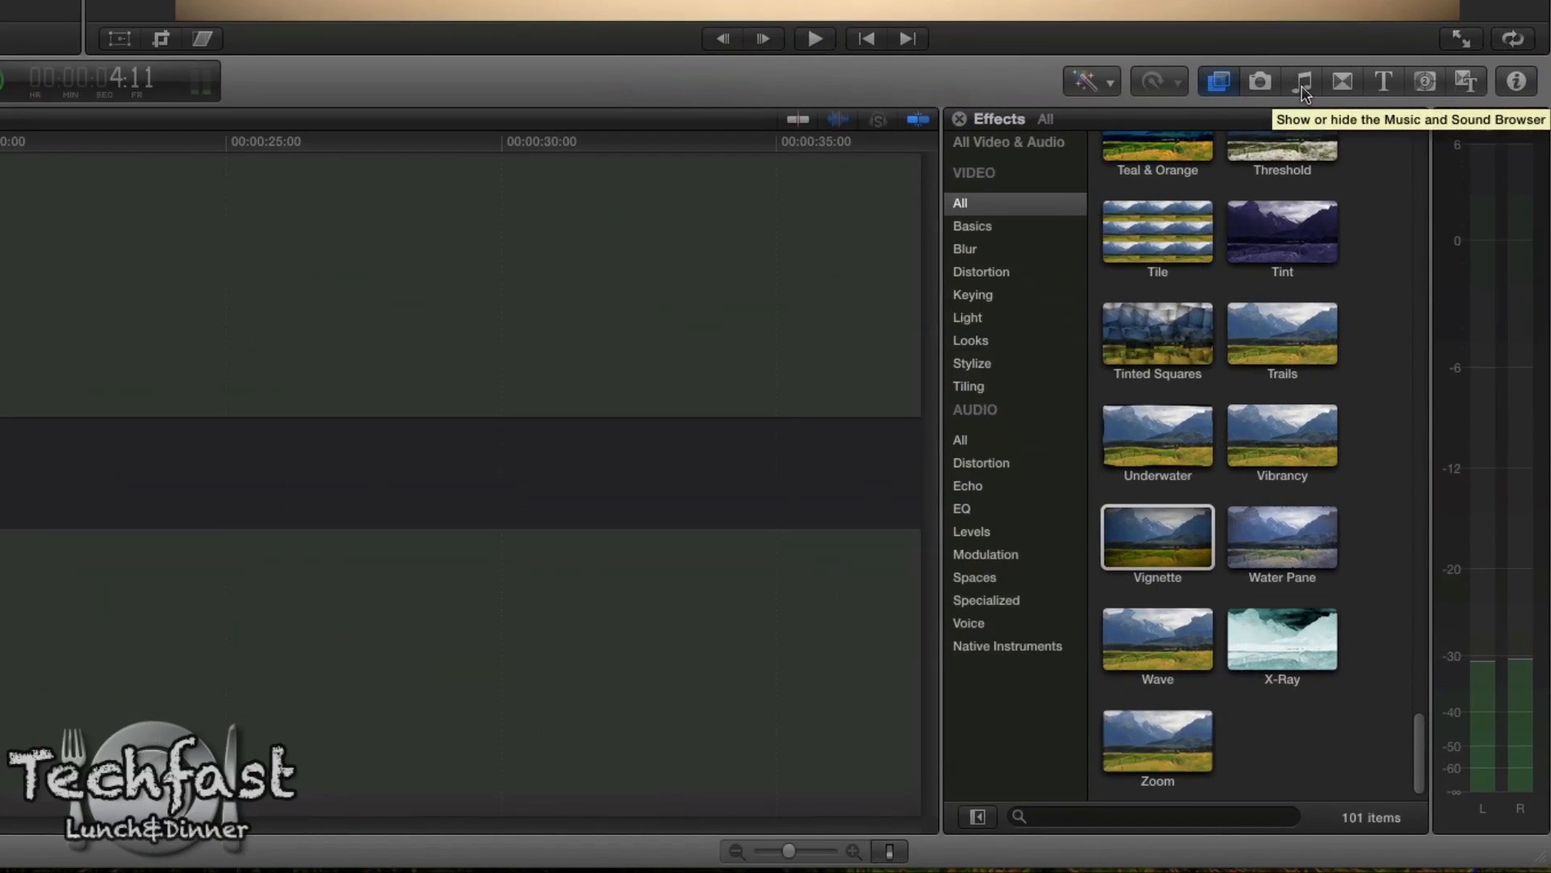
Step: Add Gleaming Medium.caf from the Jingles sound effects beneath the voiceover at the start of the timeline
{"action": "left_click", "coordinate": [1301, 84]}
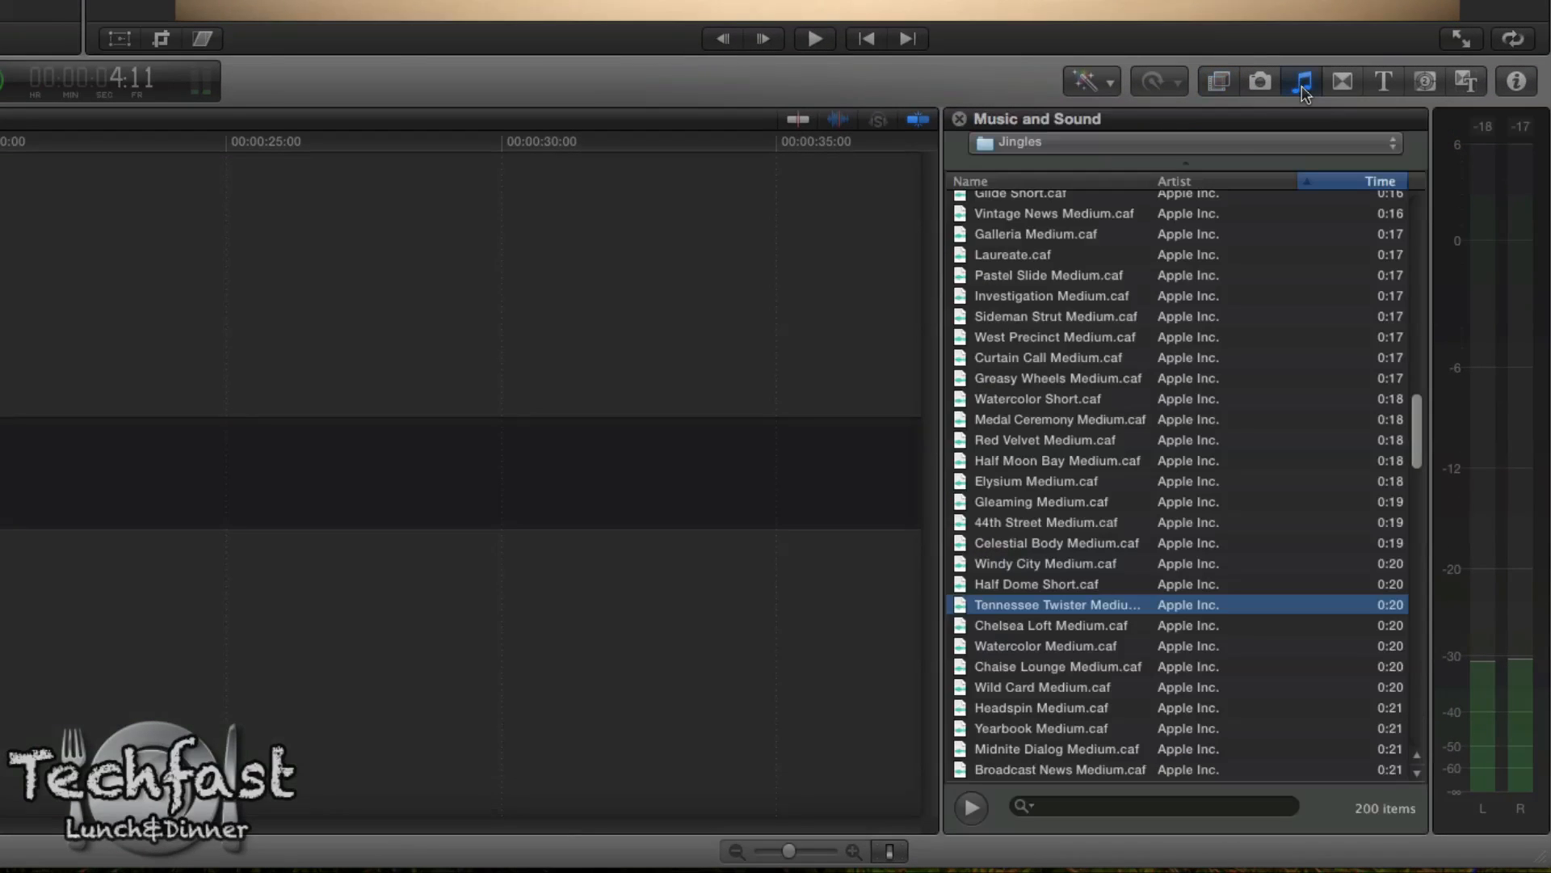
{"action": "left_click", "coordinate": [1036, 143]}
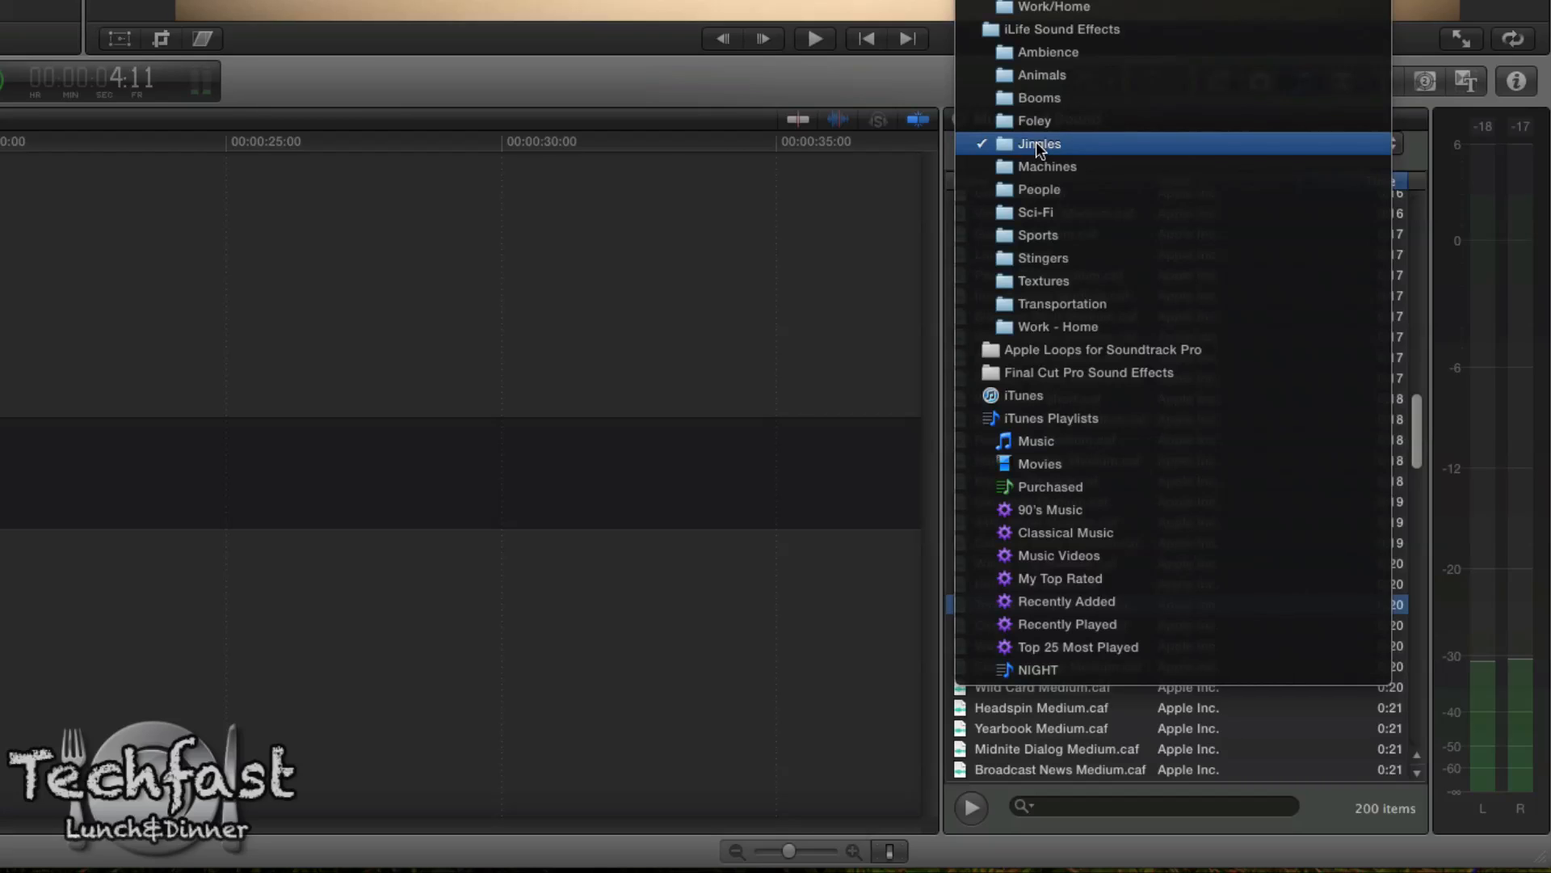
{"action": "left_click", "coordinate": [1036, 143]}
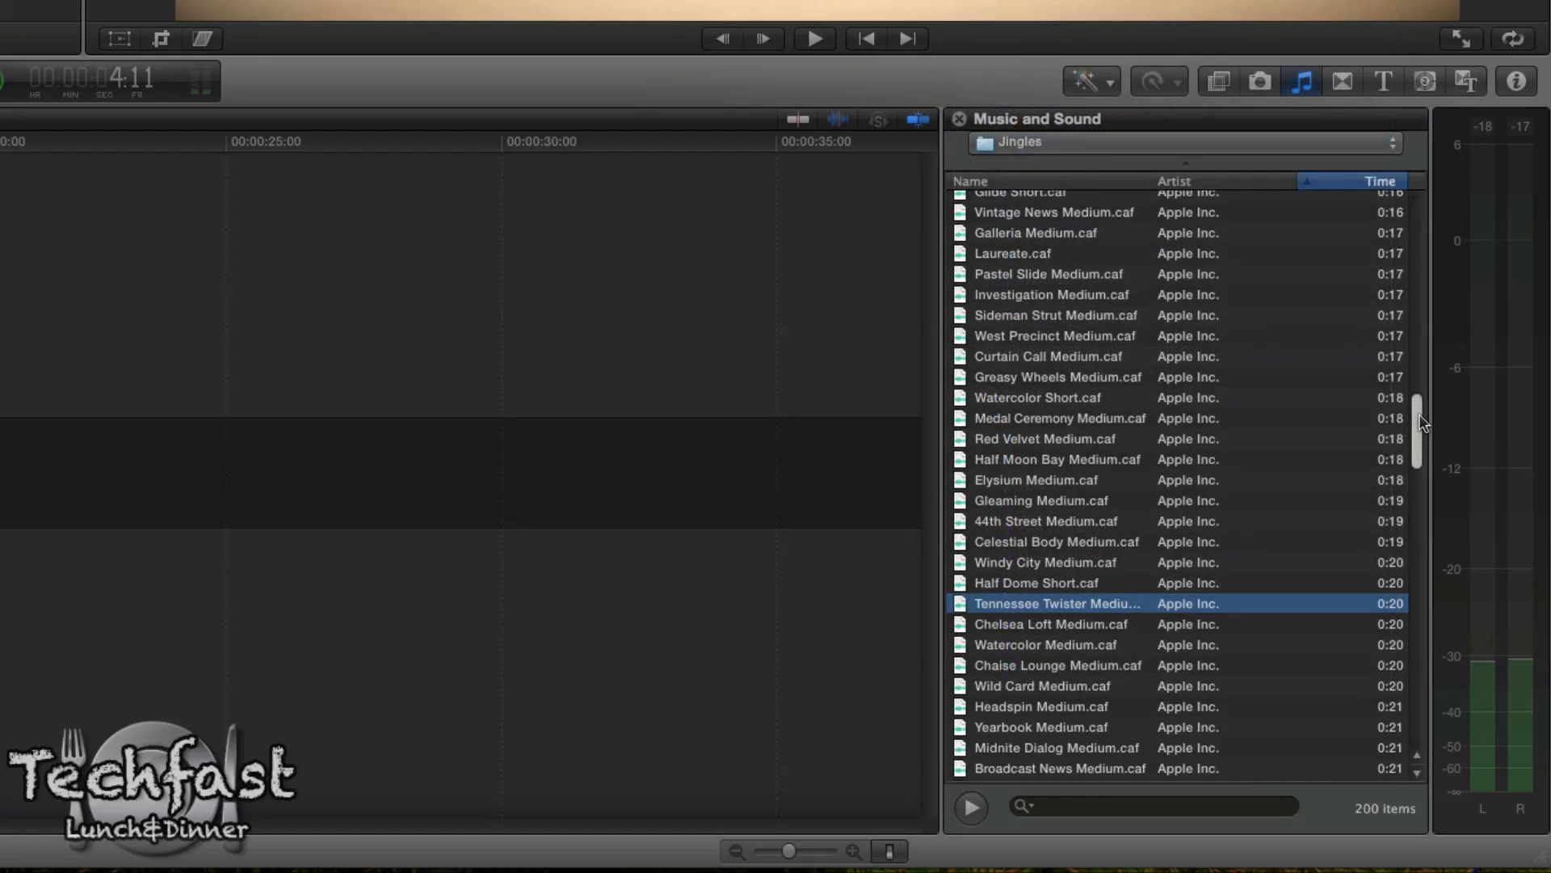
{"action": "scroll", "coordinate": [1418, 415], "scroll_direction": "down", "scroll_amount": 1}
{"action": "scroll", "coordinate": [1418, 416], "scroll_direction": "down", "scroll_amount": 3}
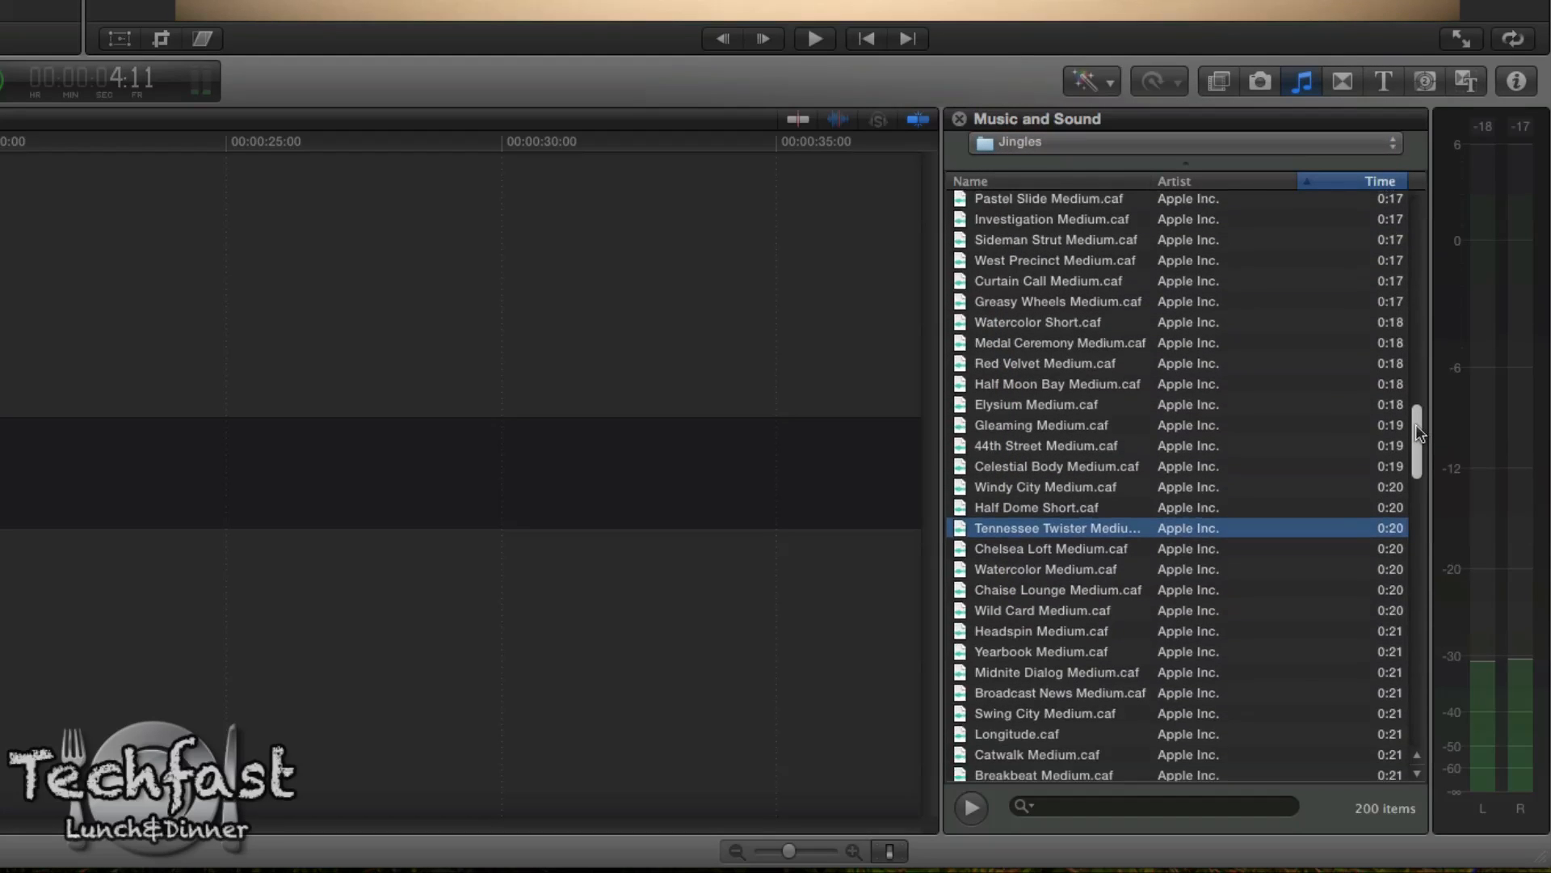
{"action": "scroll", "coordinate": [1416, 424], "scroll_direction": "down", "scroll_amount": 1}
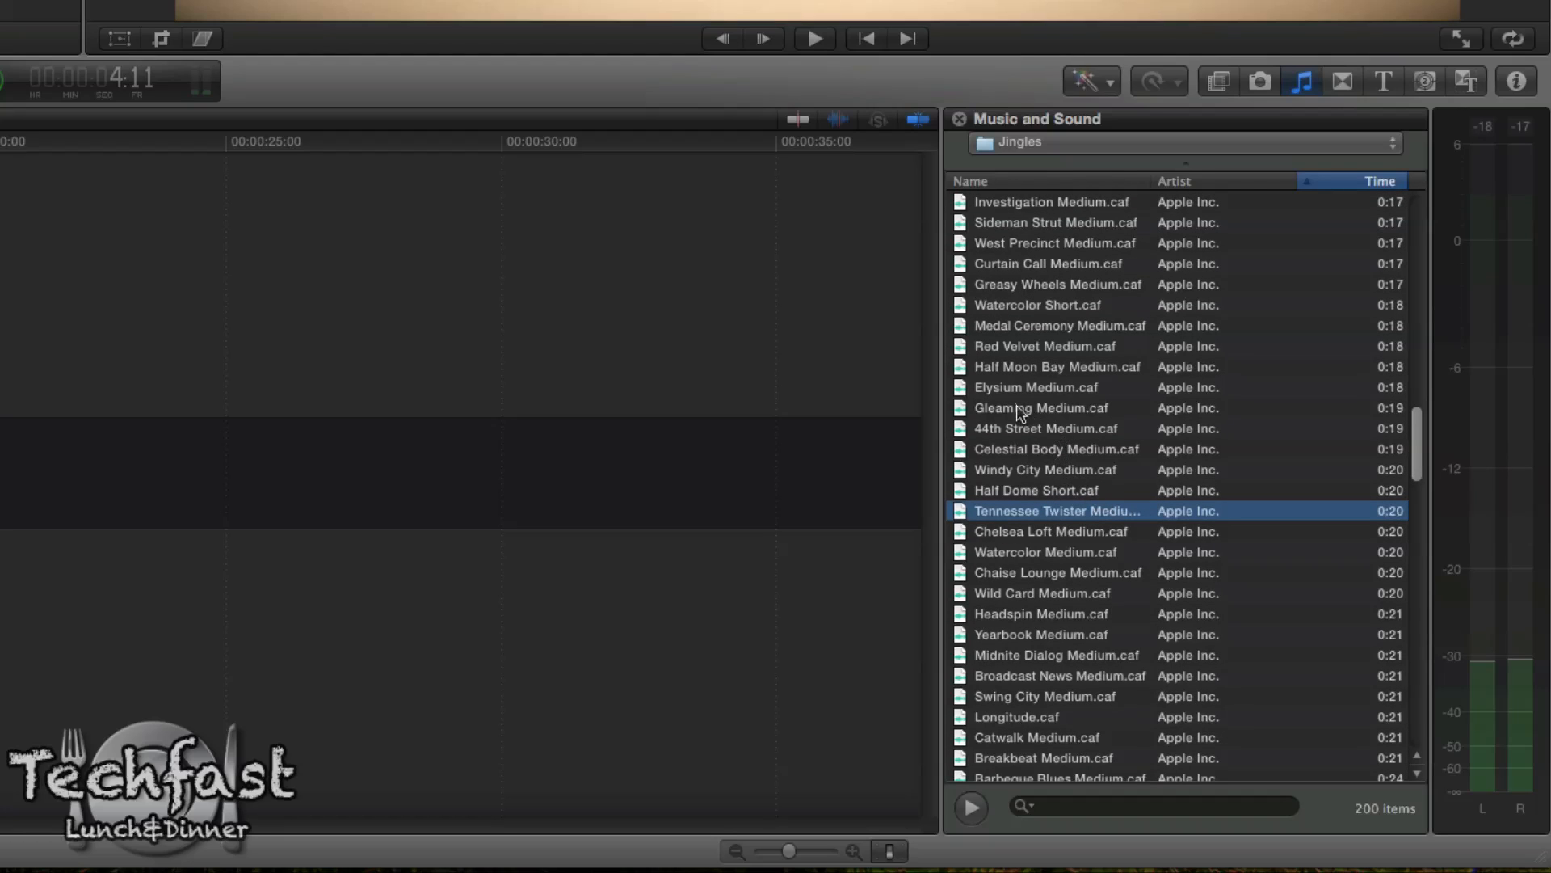
{"action": "left_click_drag", "start_coordinate": [1038, 413], "coordinate": [34, 755]}
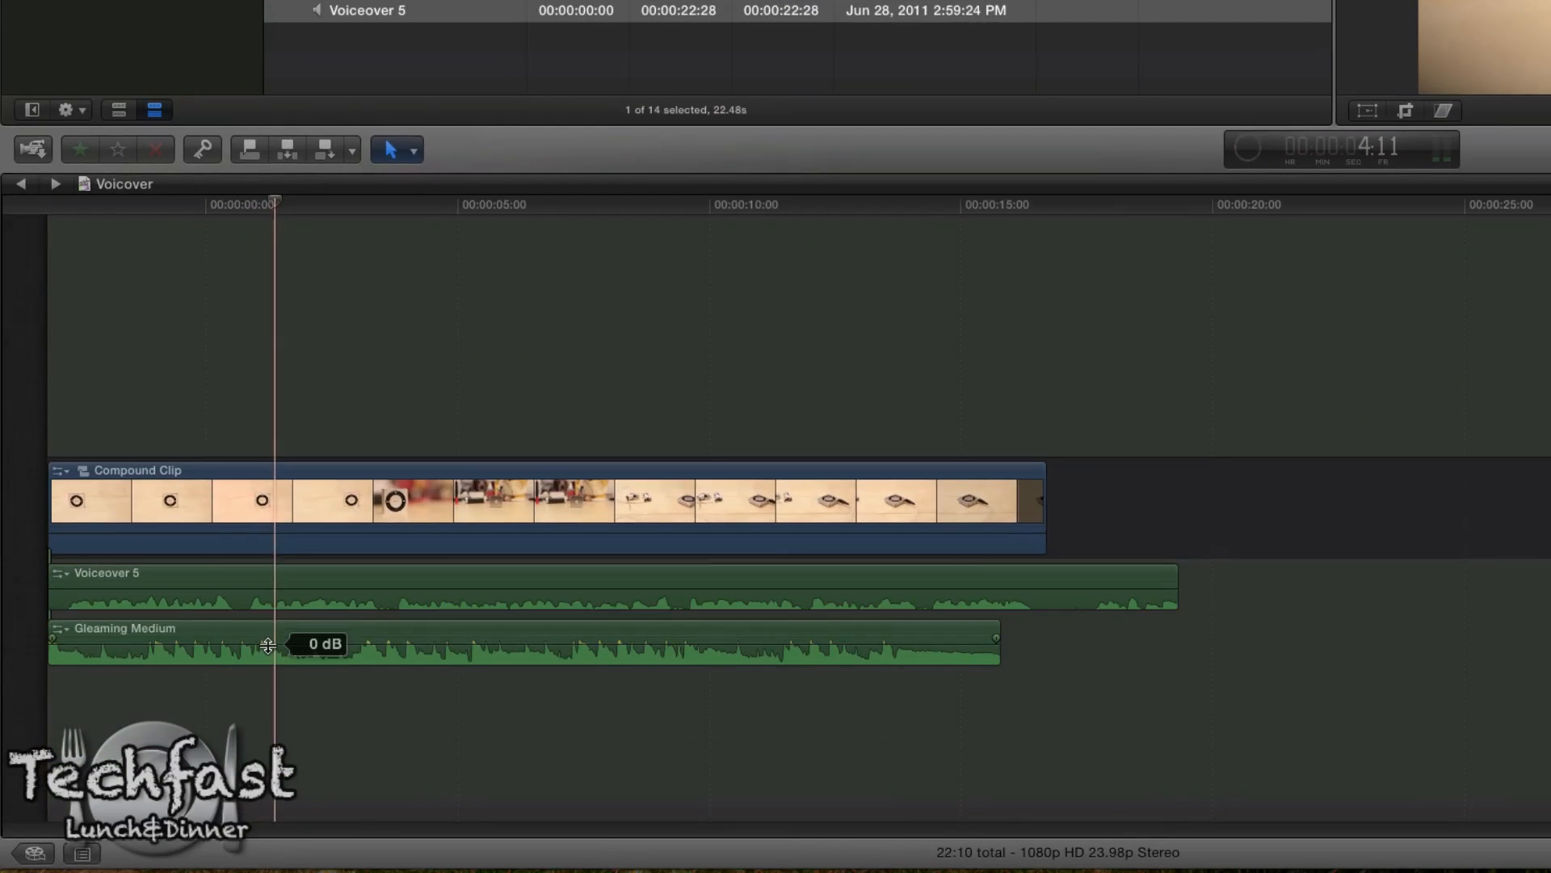
Step: Lower the volume of the Gleaming Medium music clip and play the project from the beginning
{"action": "left_click_drag", "start_coordinate": [268, 645], "coordinate": [268, 648]}
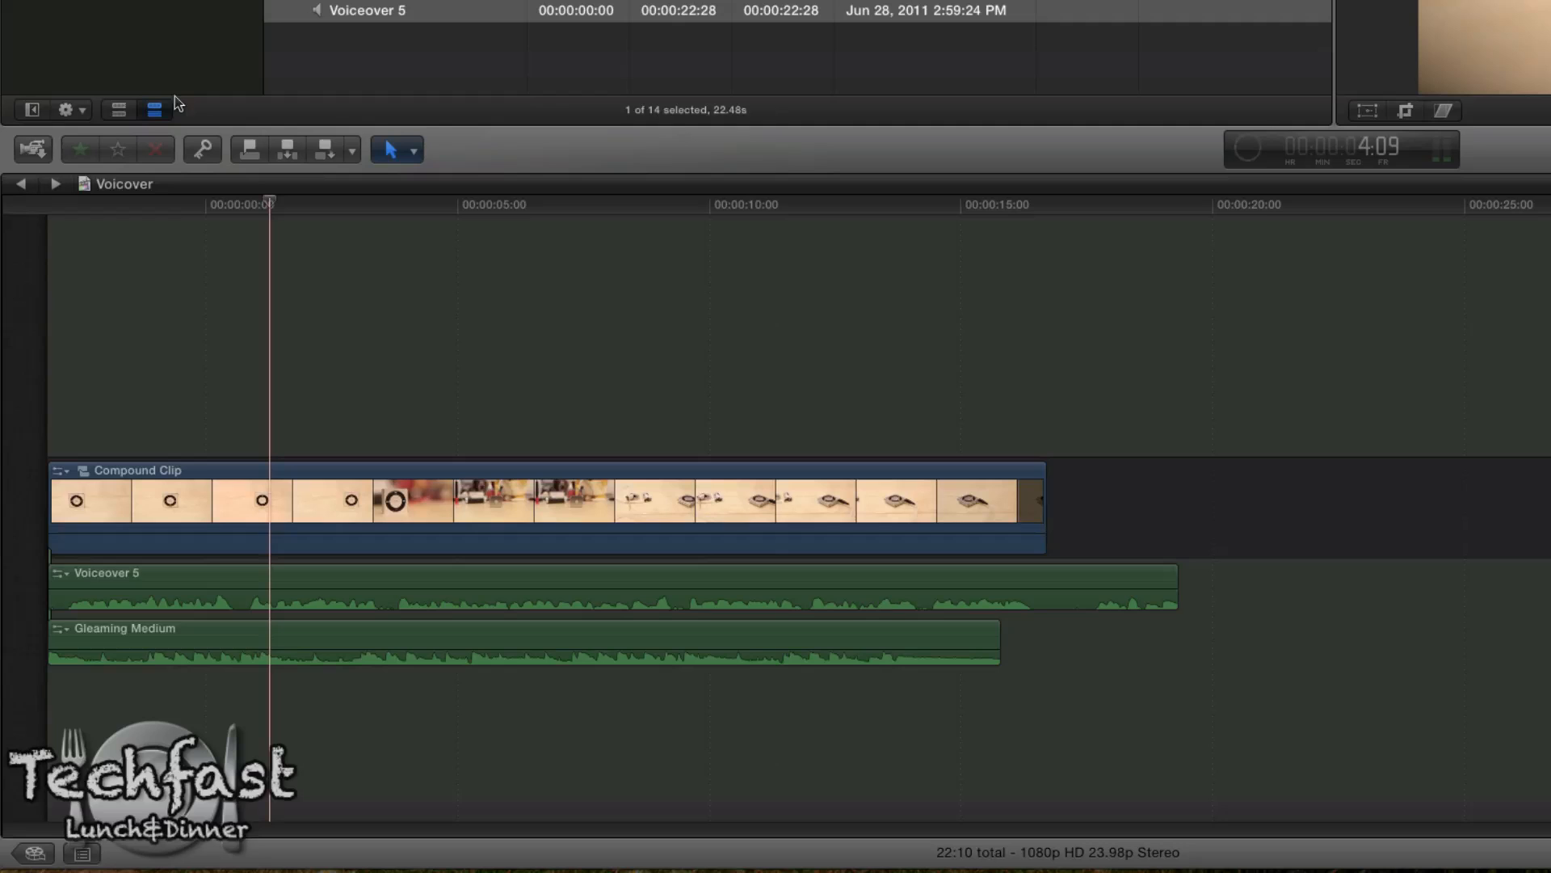
{"action": "left_click_drag", "start_coordinate": [123, 206], "coordinate": [47, 210]}
{"action": "key", "text": "space"}
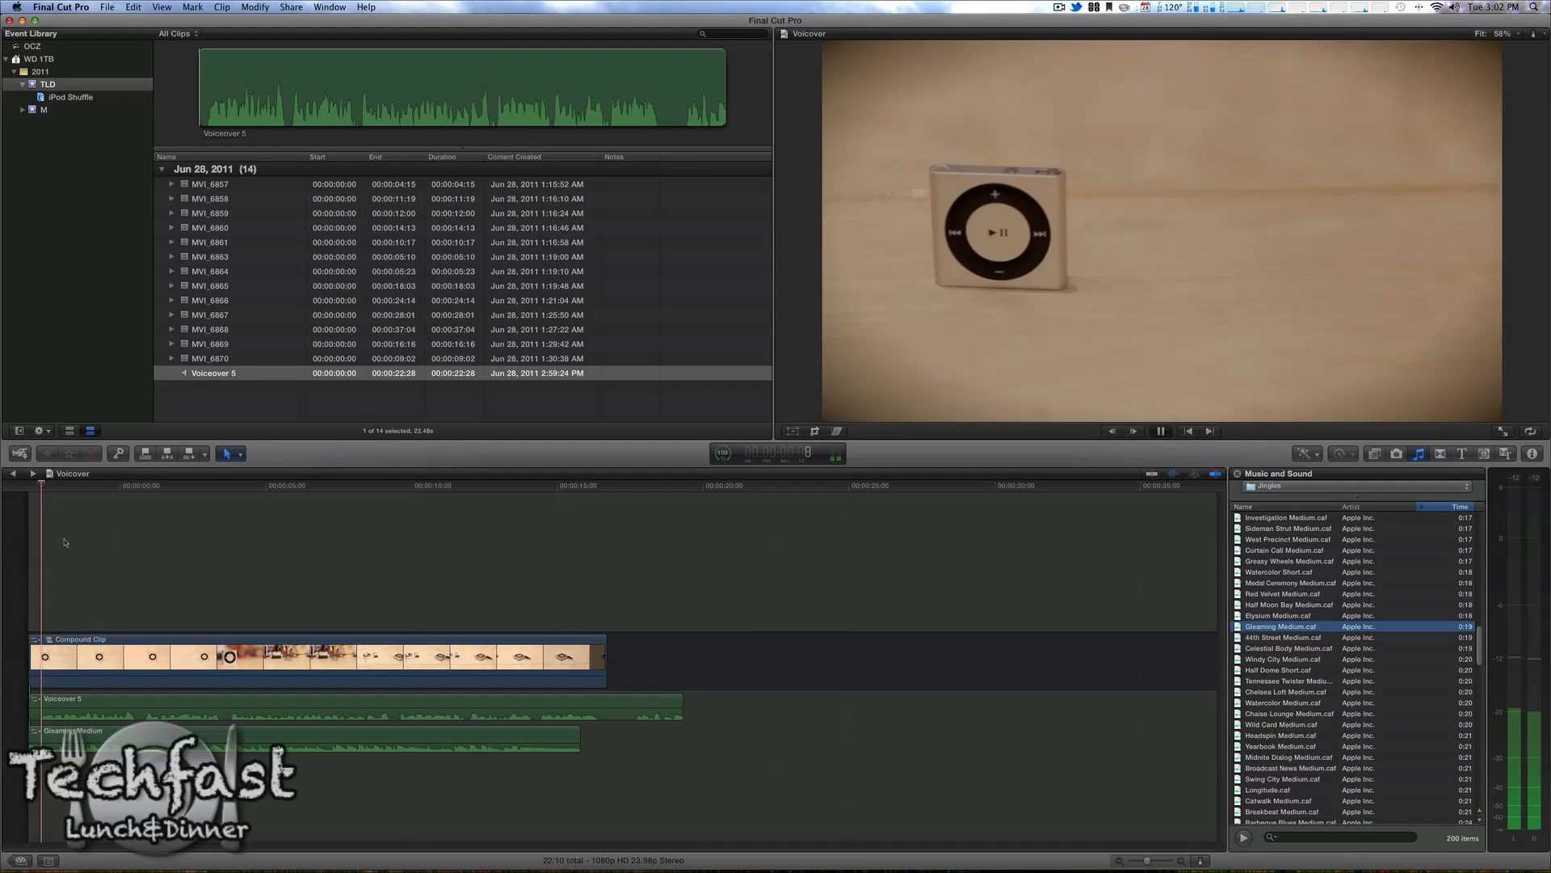